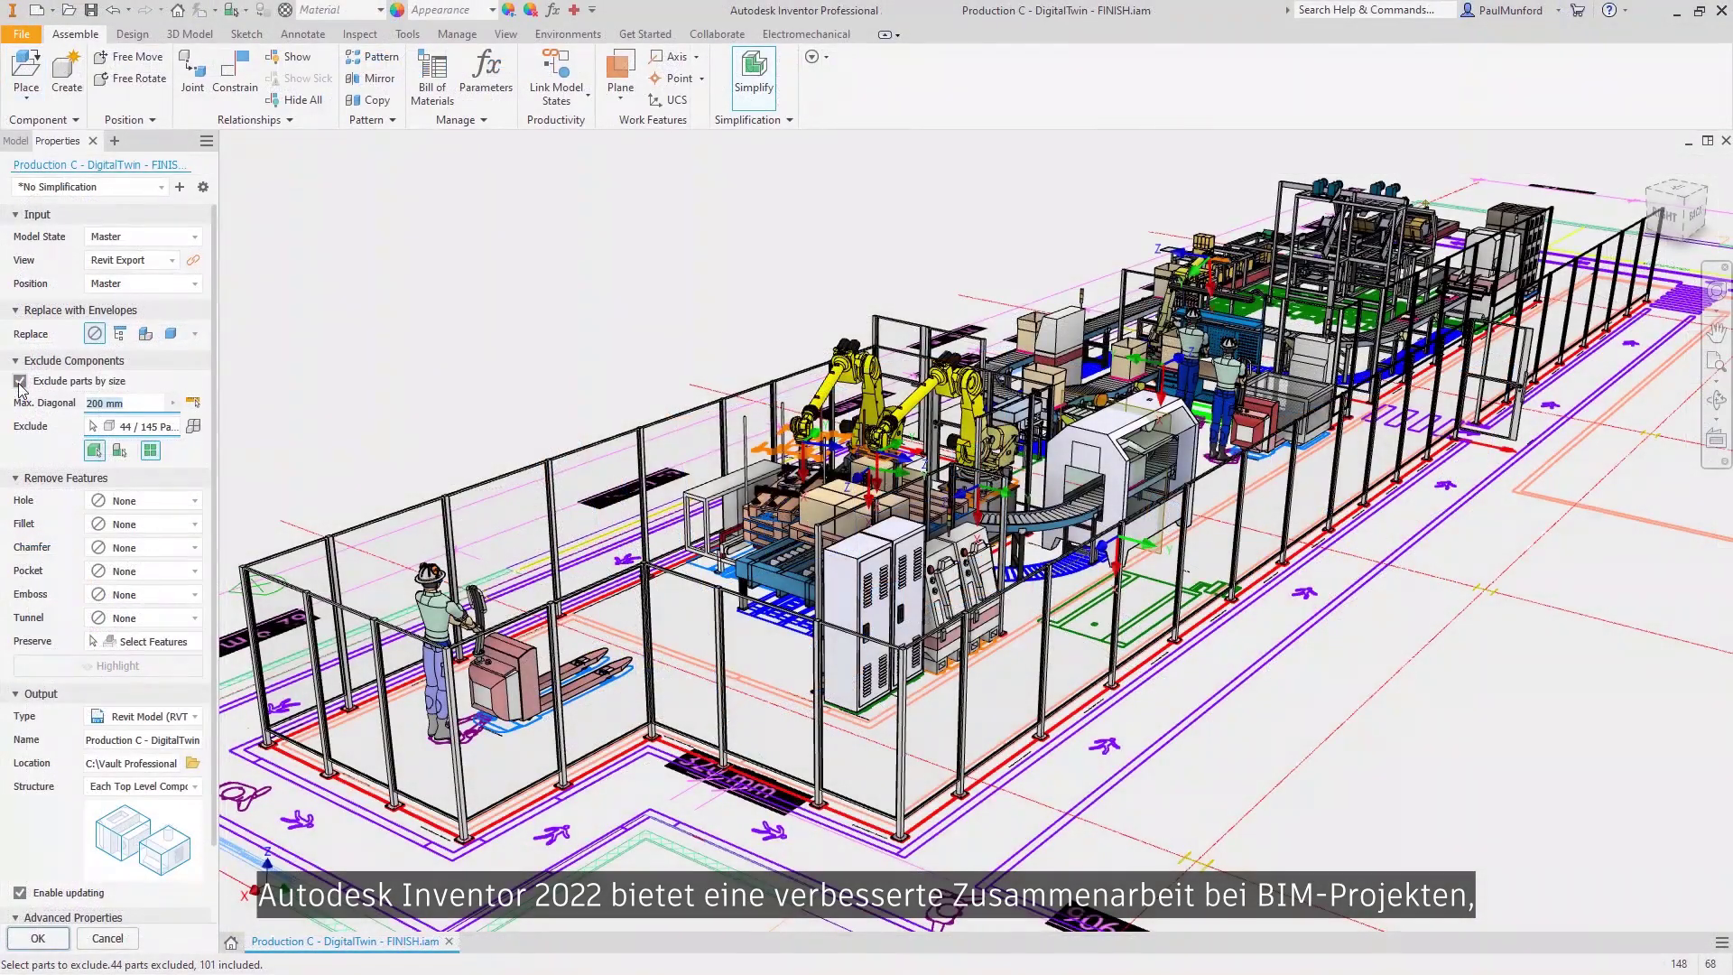
# Try different envelope shapes for Replace with Envelopes in the Simplify panel
pyautogui.click(172, 337)
pyautogui.click(149, 335)
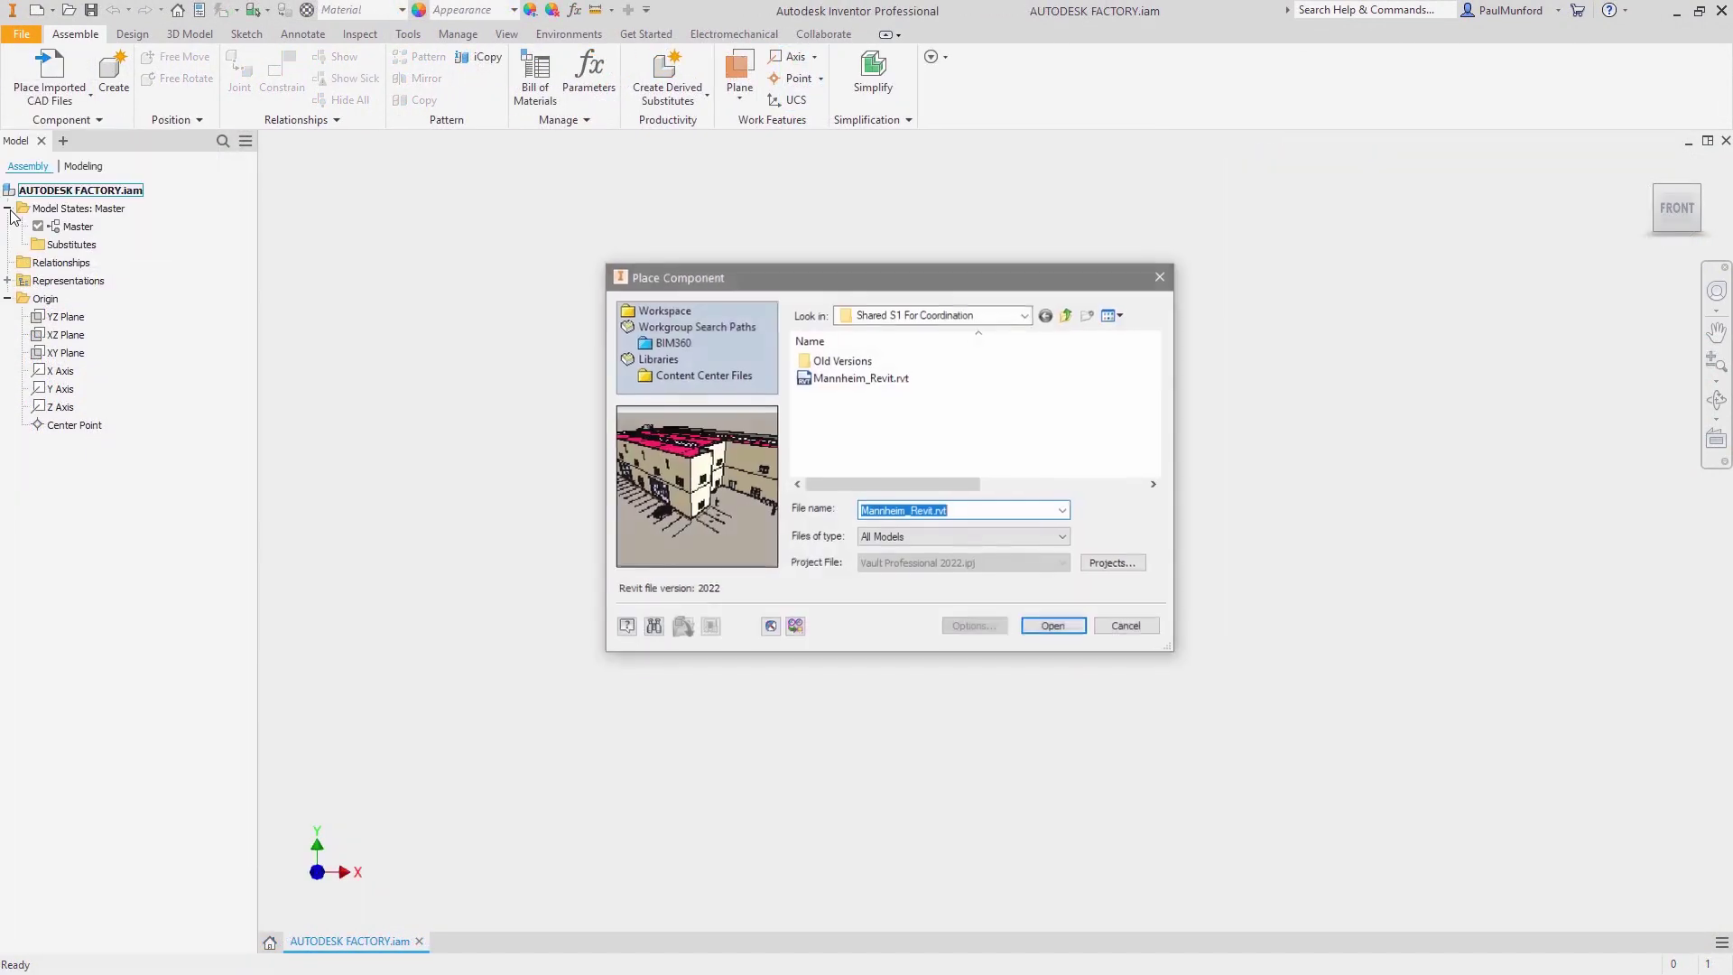
# Link Mannheim_Revit.rvt as a reference model, excluding Entourage, Parking, Planting and Site
pyautogui.click(1033, 628)
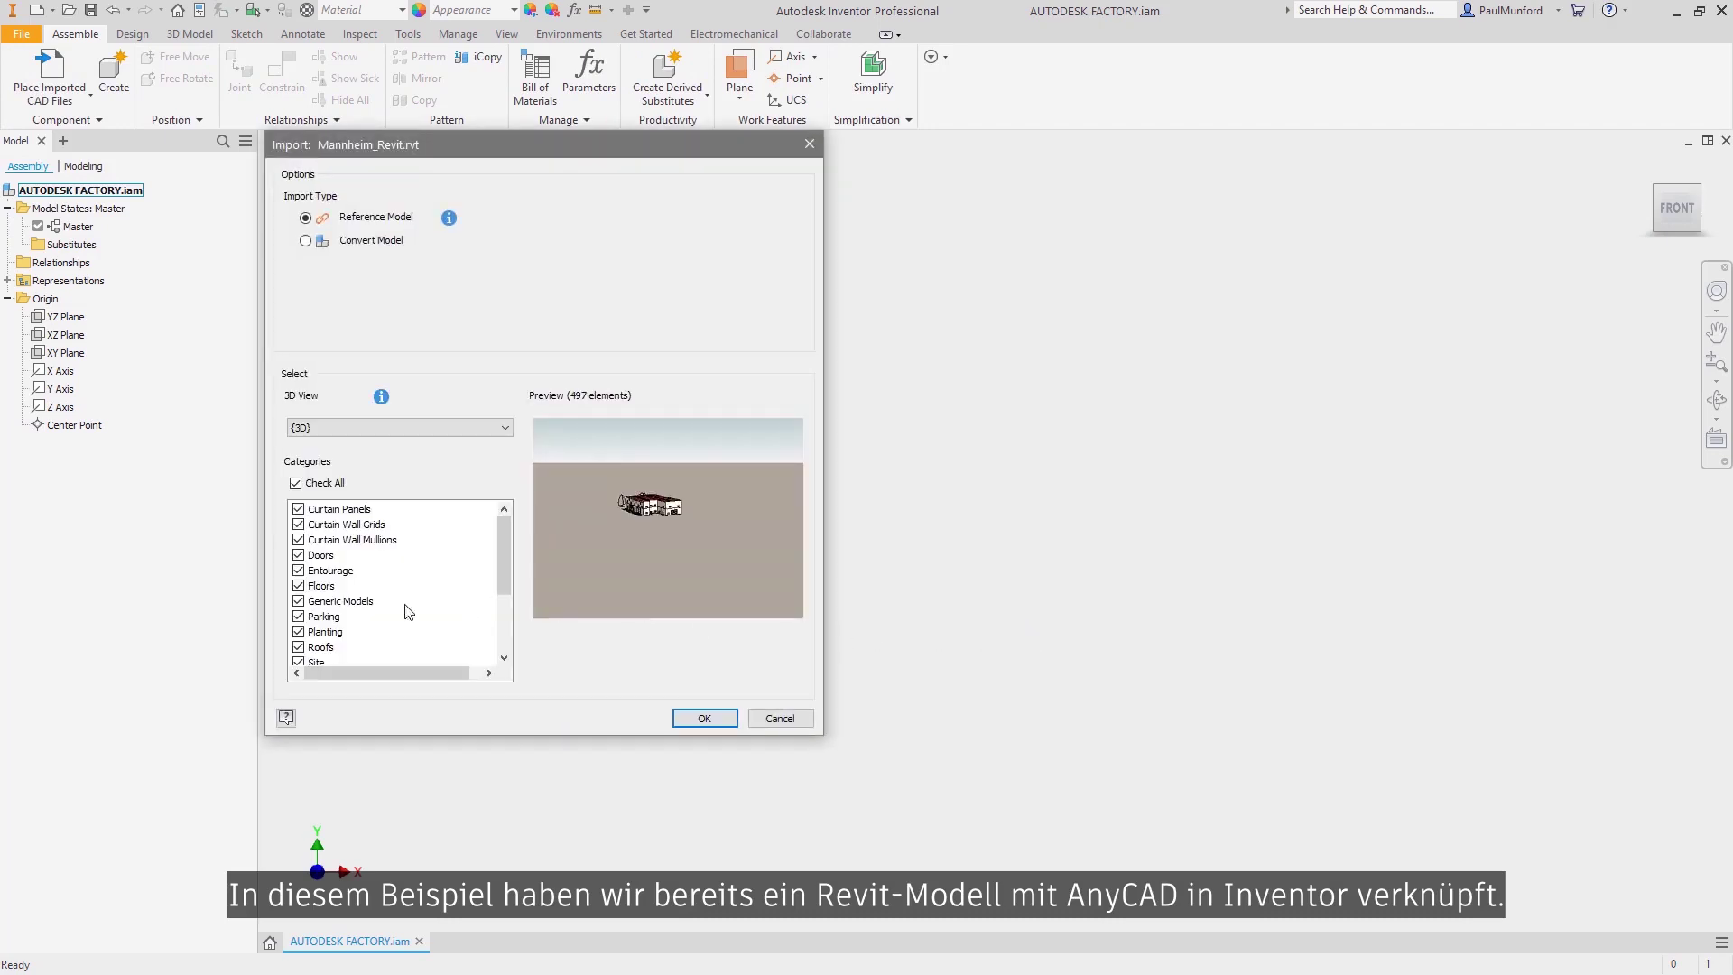
pyautogui.click(298, 573)
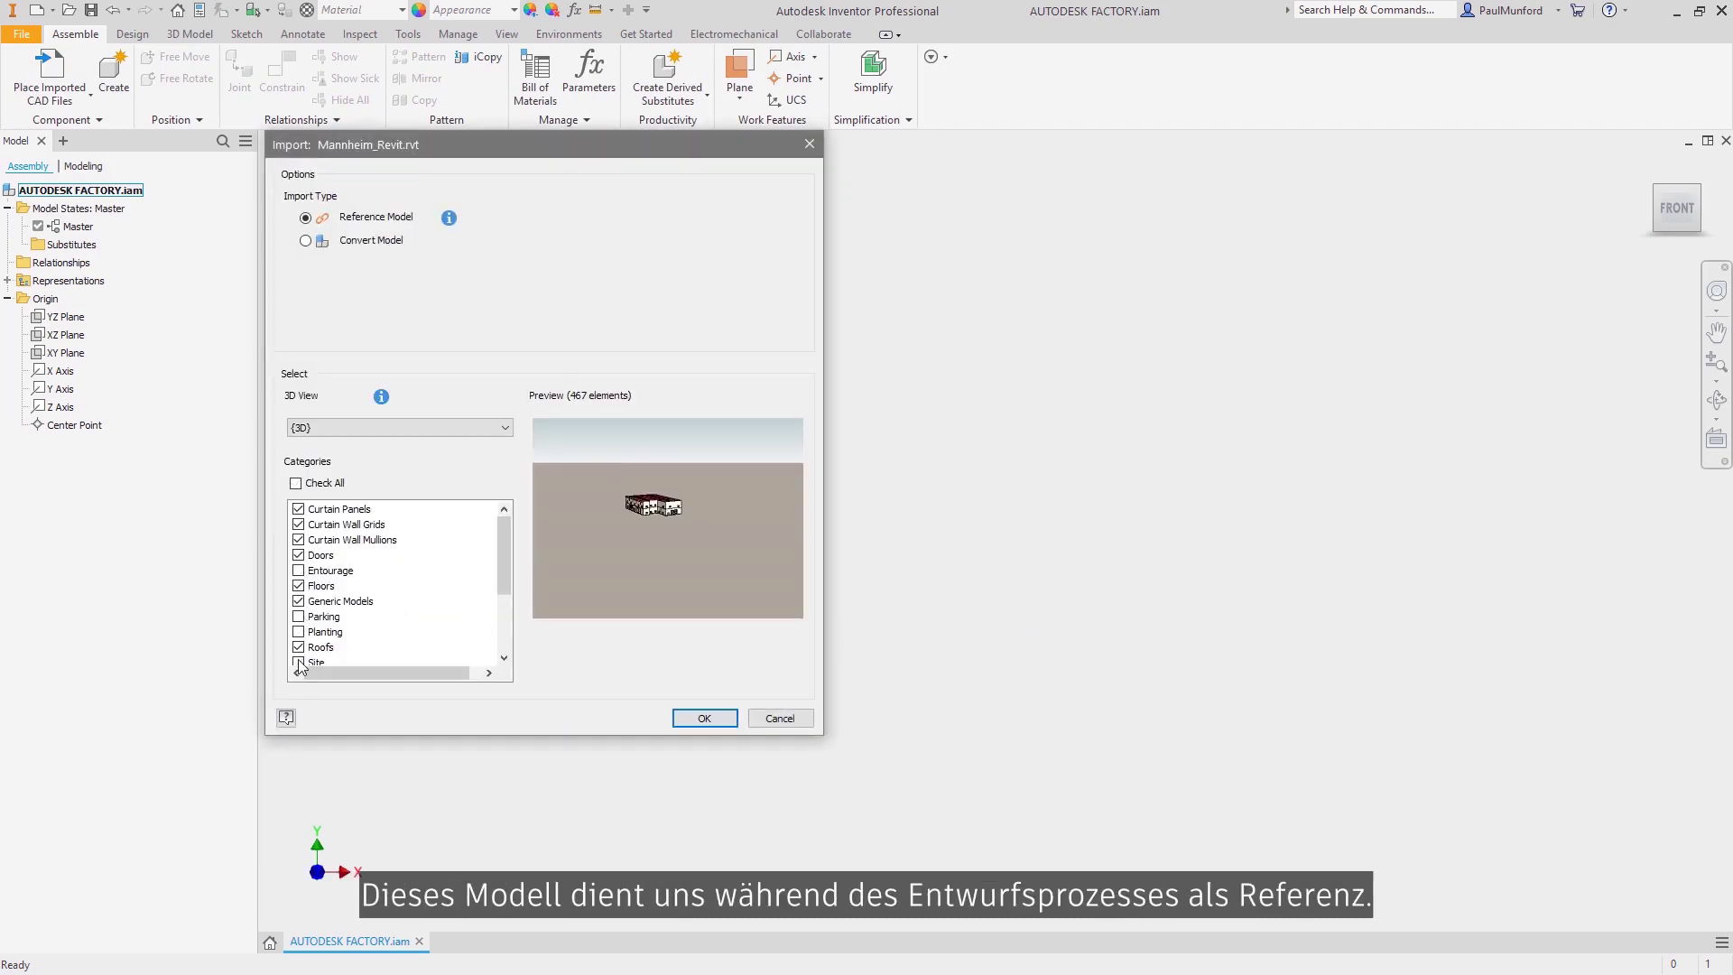
pyautogui.click(690, 719)
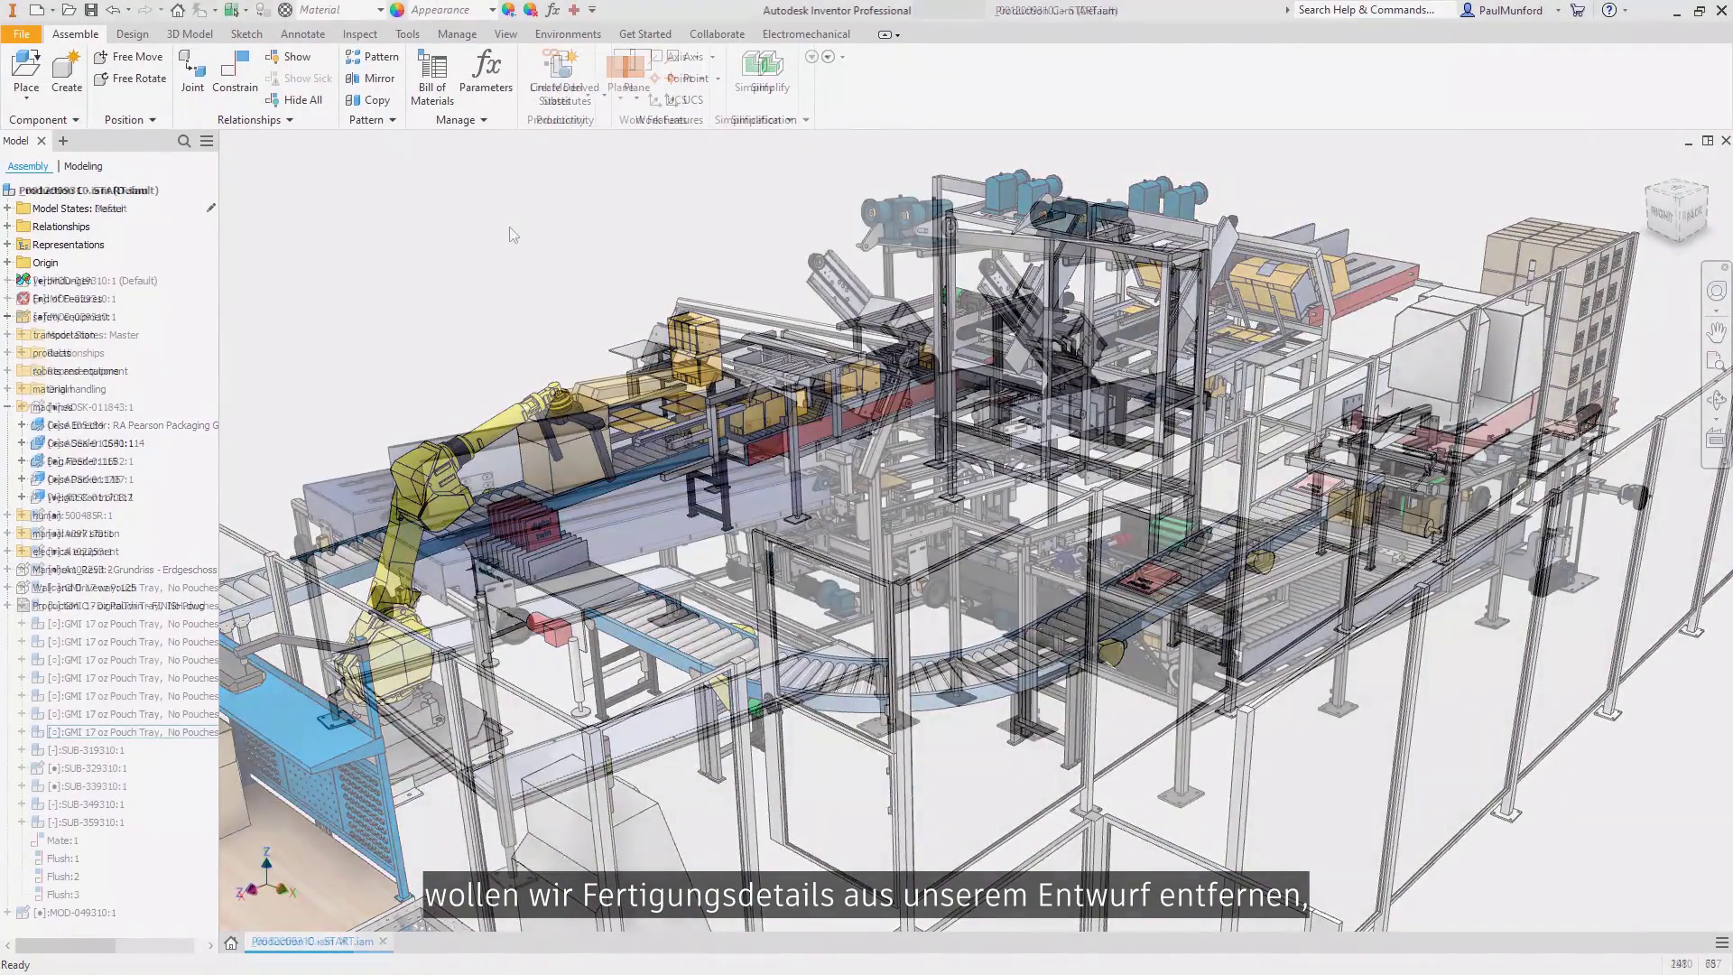
# Start simplifying the conveyor assembly with Revit Model (RVT) as the output type
pyautogui.click(763, 97)
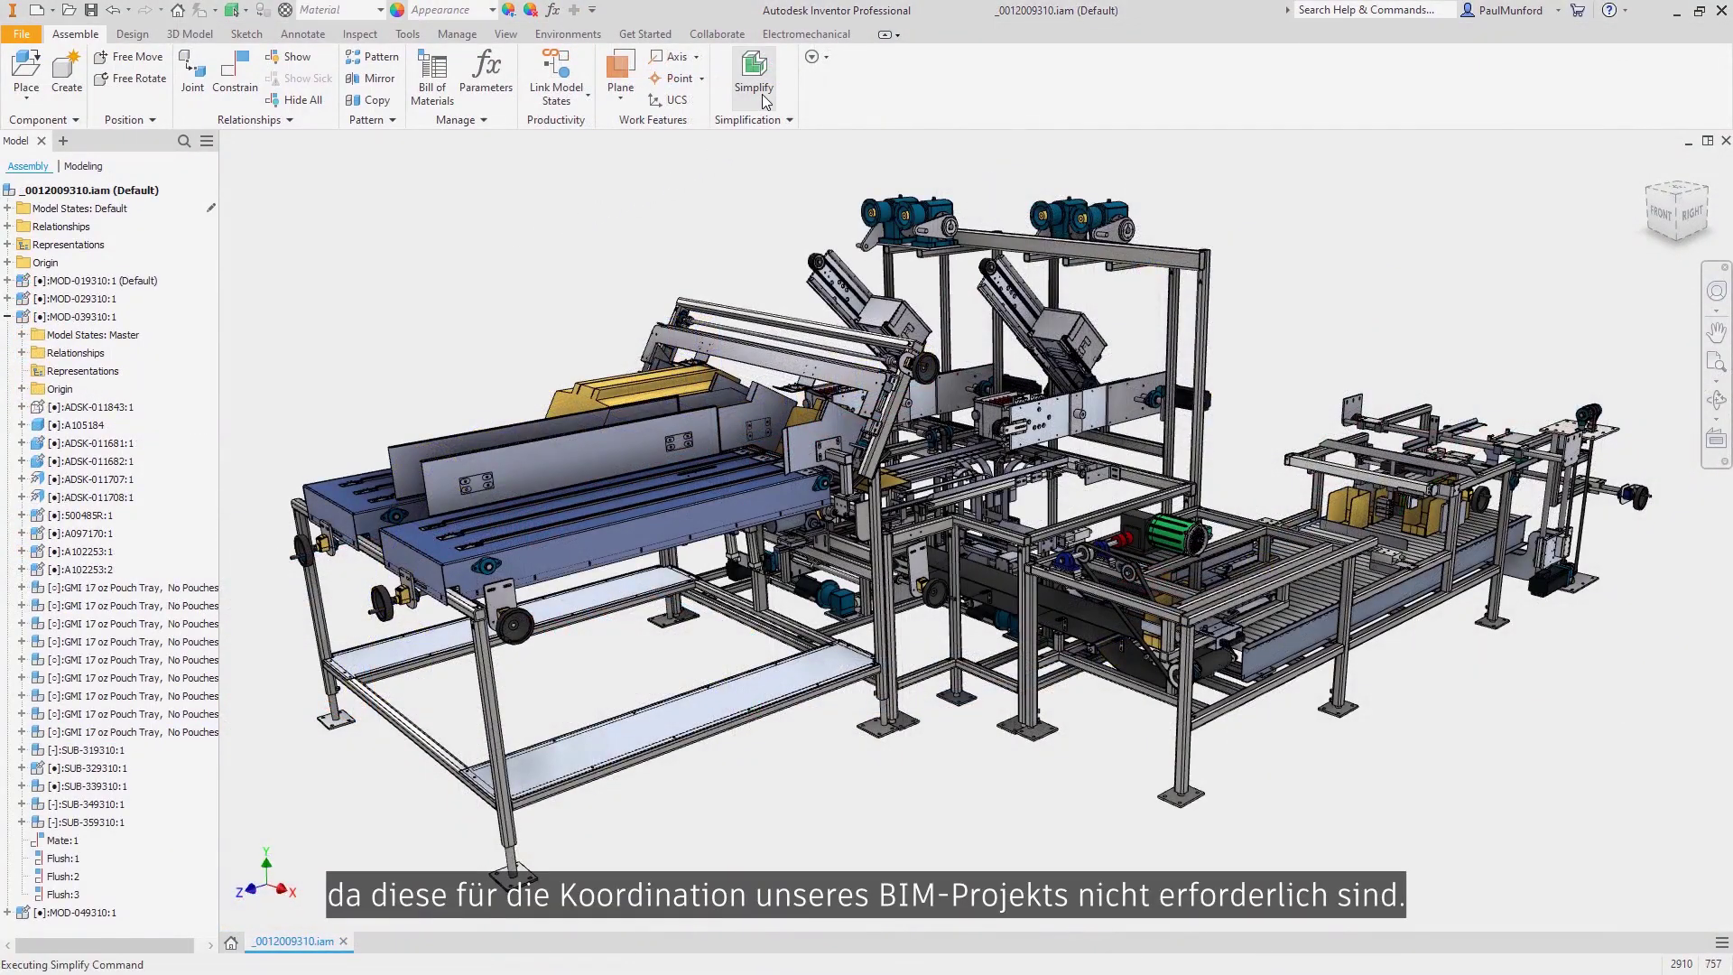
pyautogui.click(765, 101)
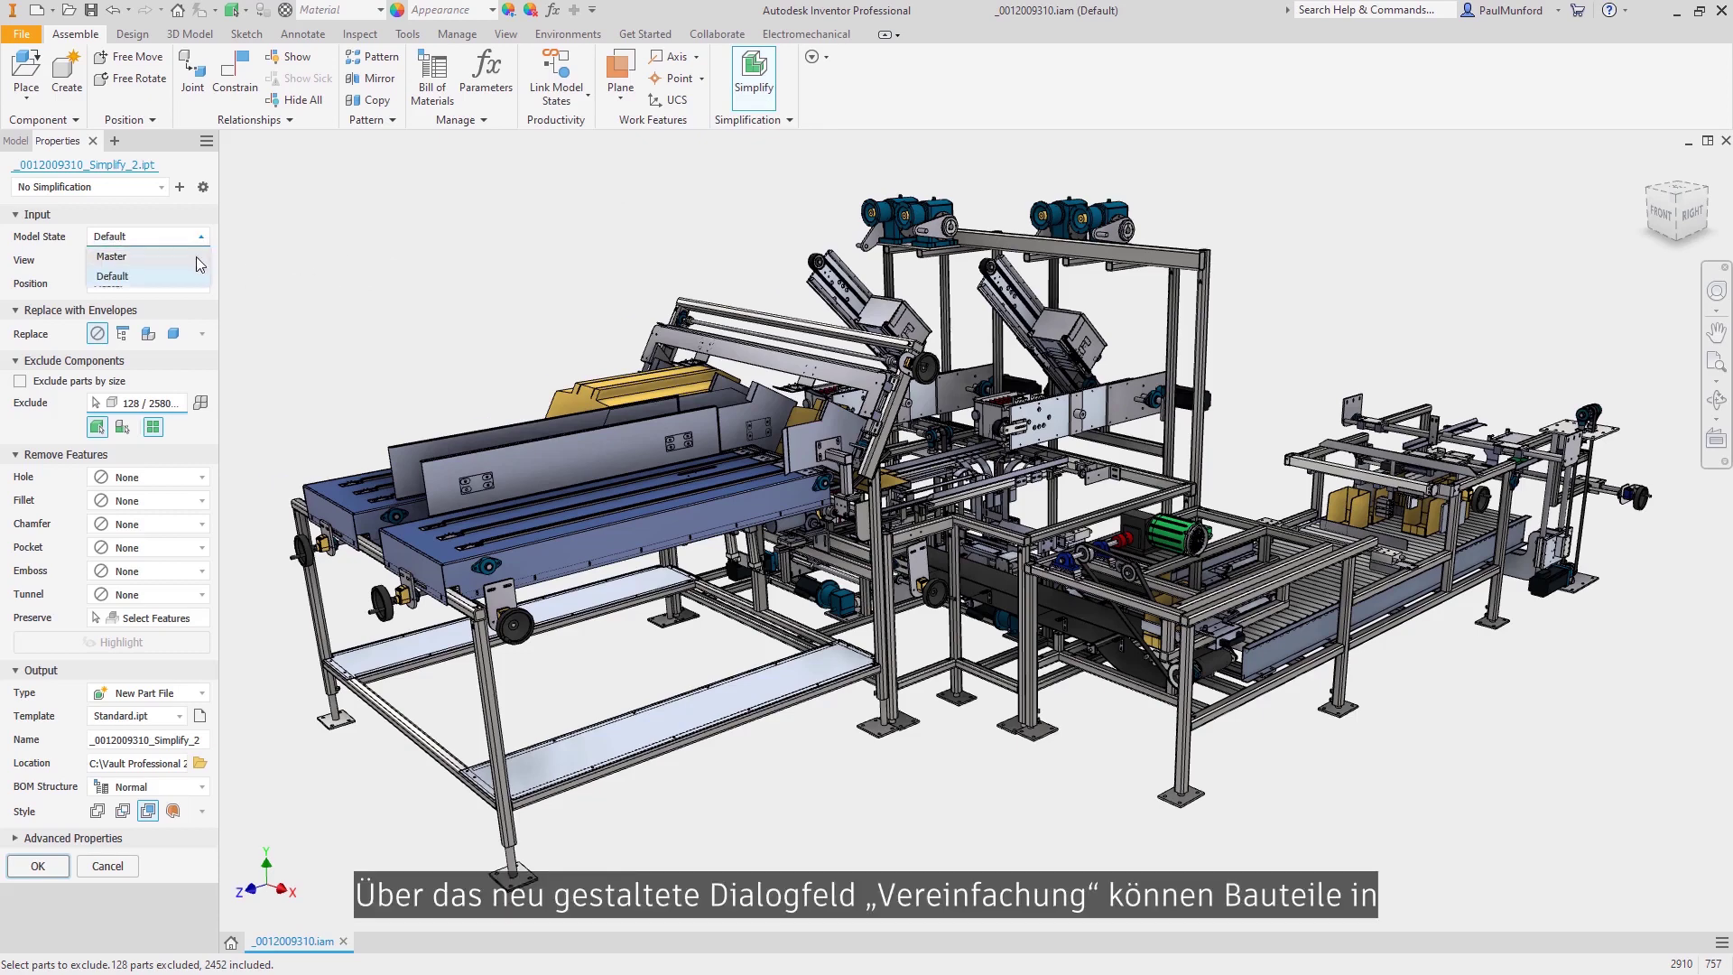
pyautogui.click(180, 260)
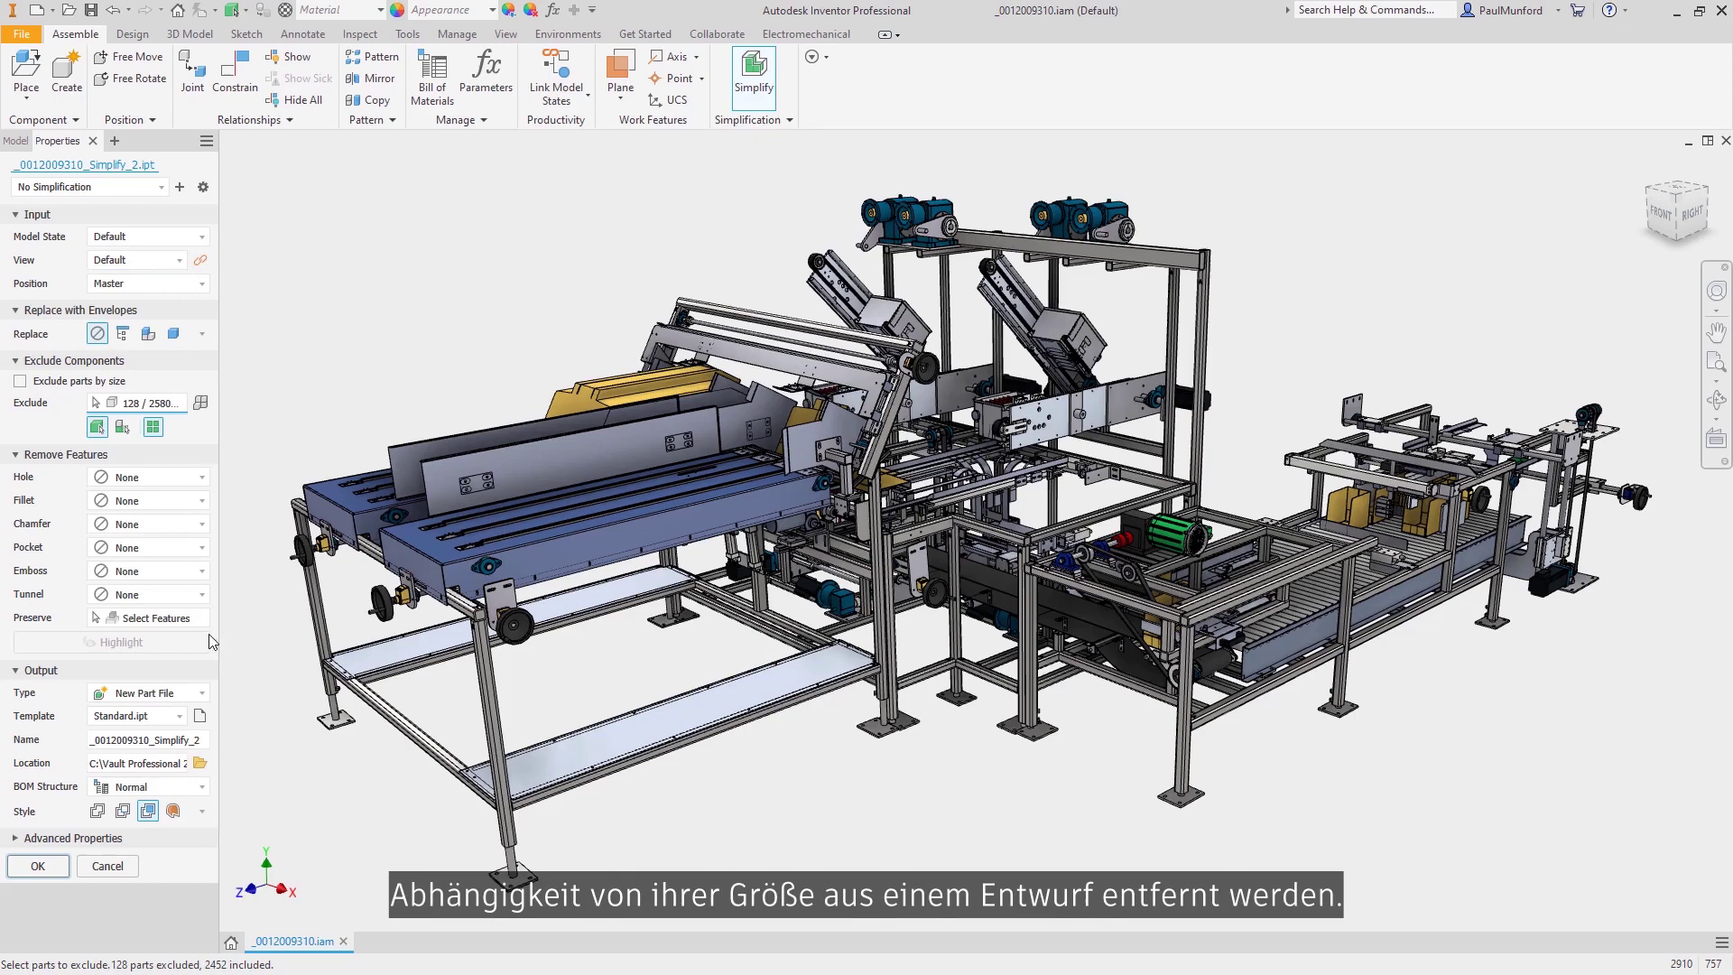
pyautogui.click(202, 695)
pyautogui.click(157, 753)
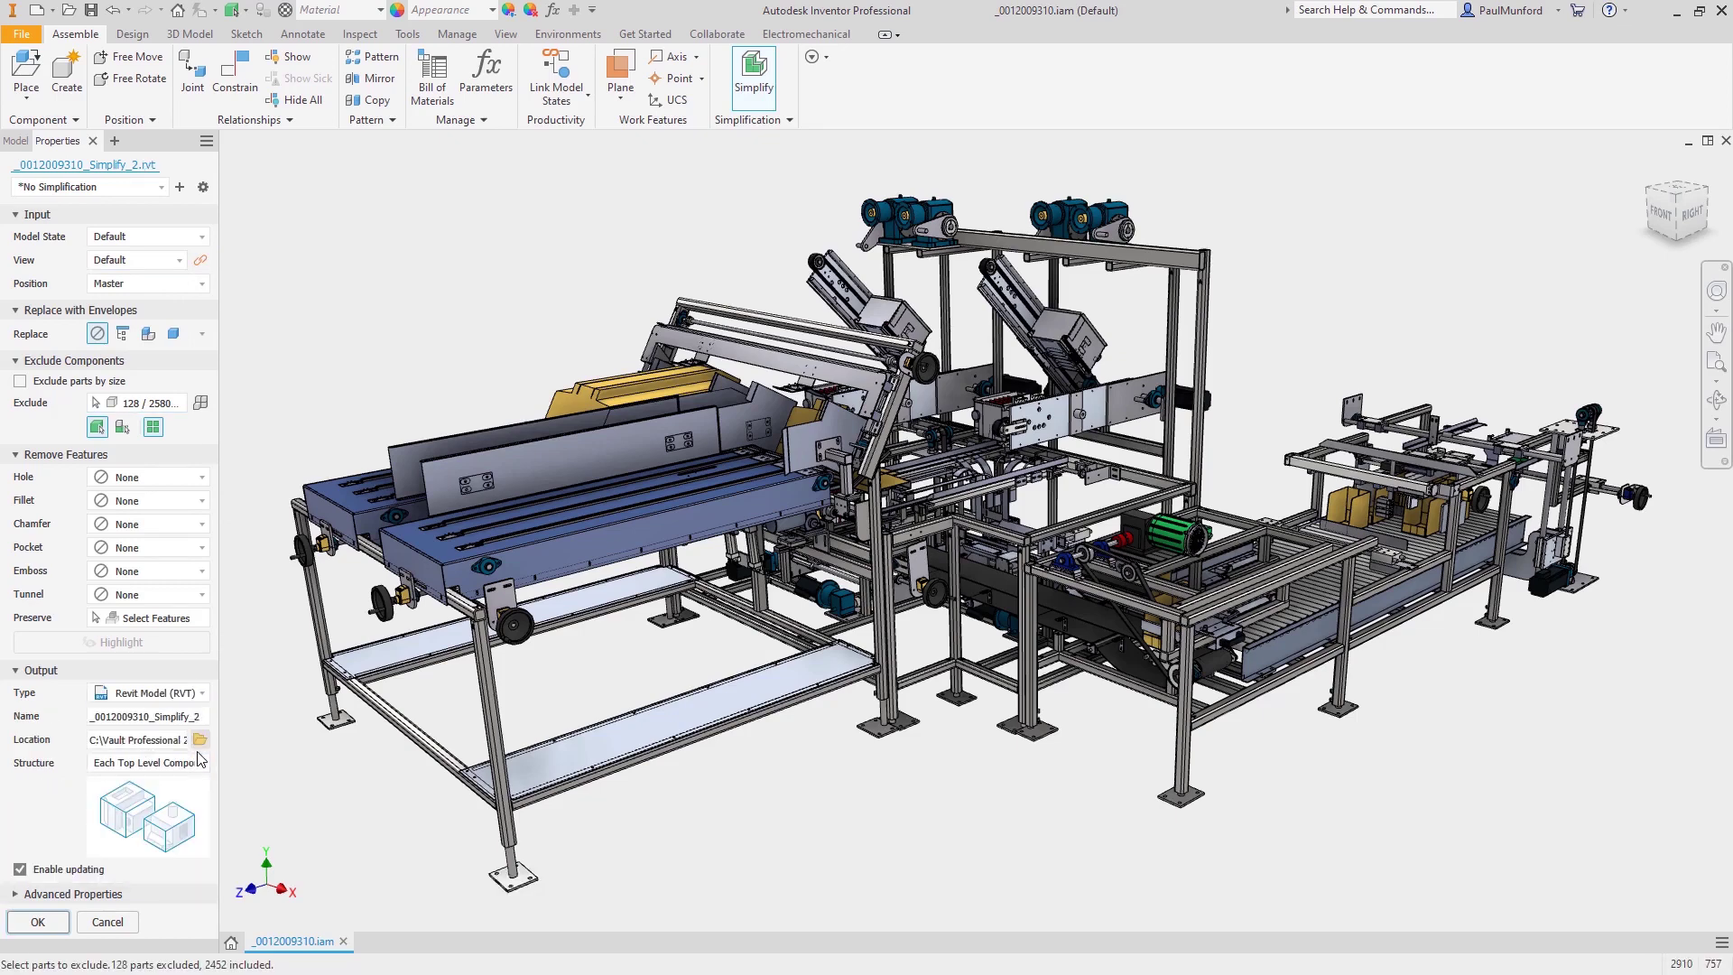
# Exclude parts up to Max. Diagonal 5 and toggle the Include/Exclude preview
pyautogui.click(21, 381)
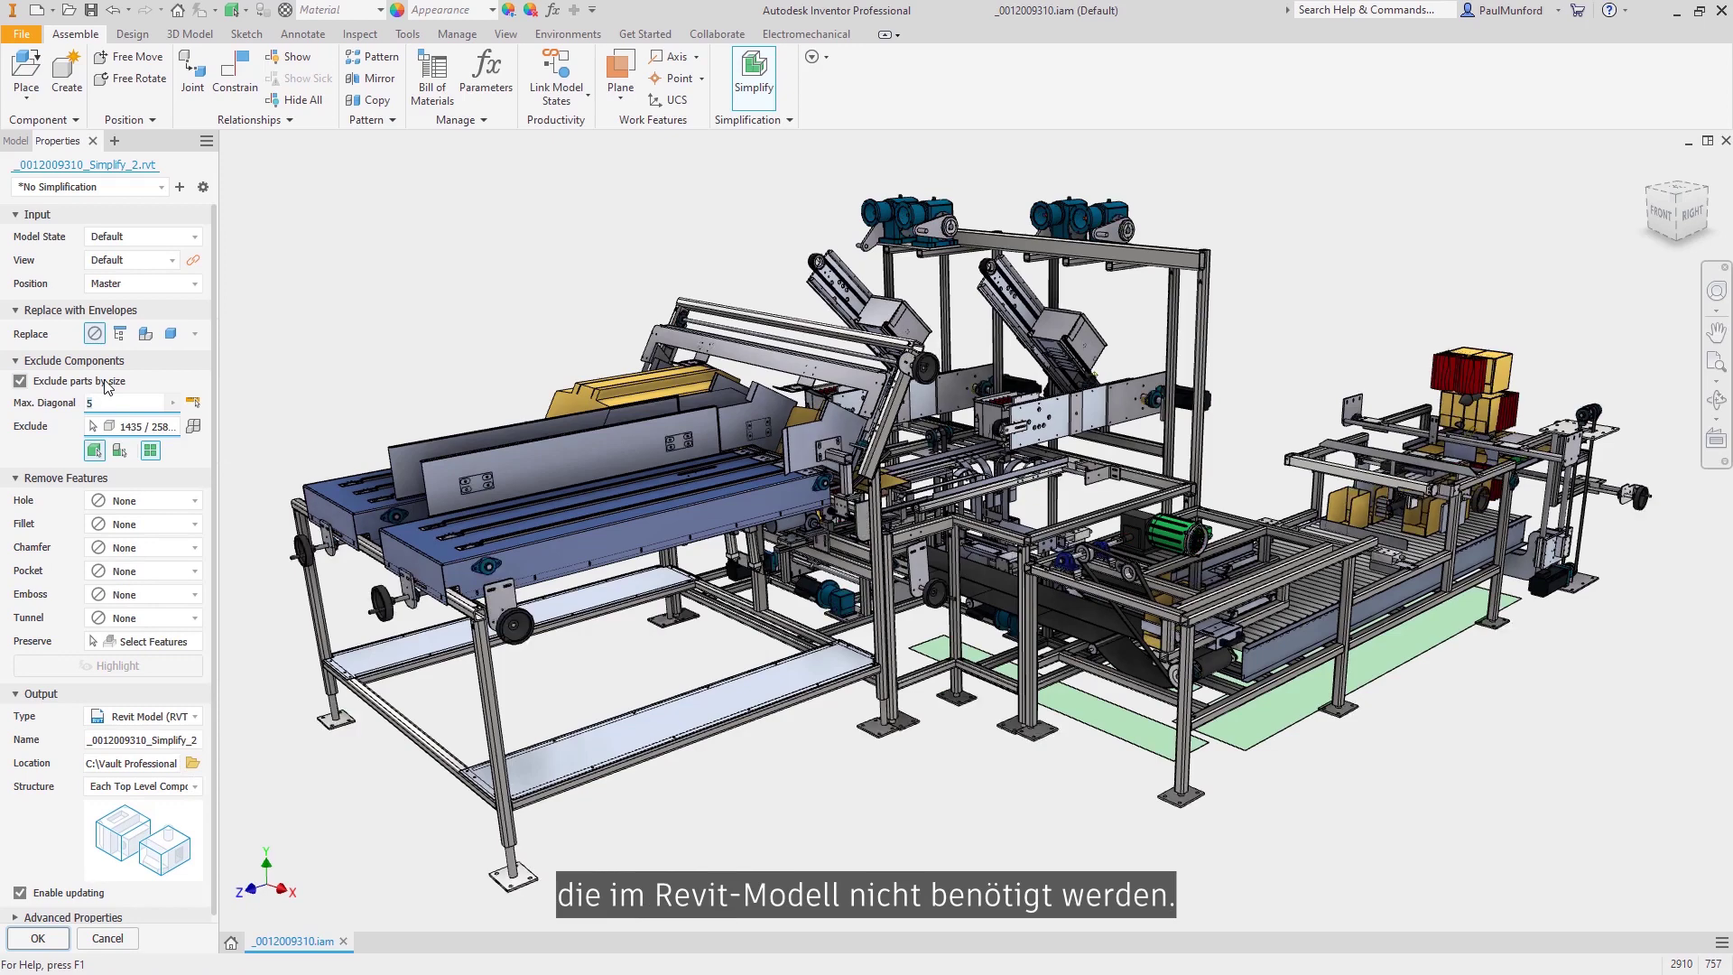
pyautogui.click(193, 431)
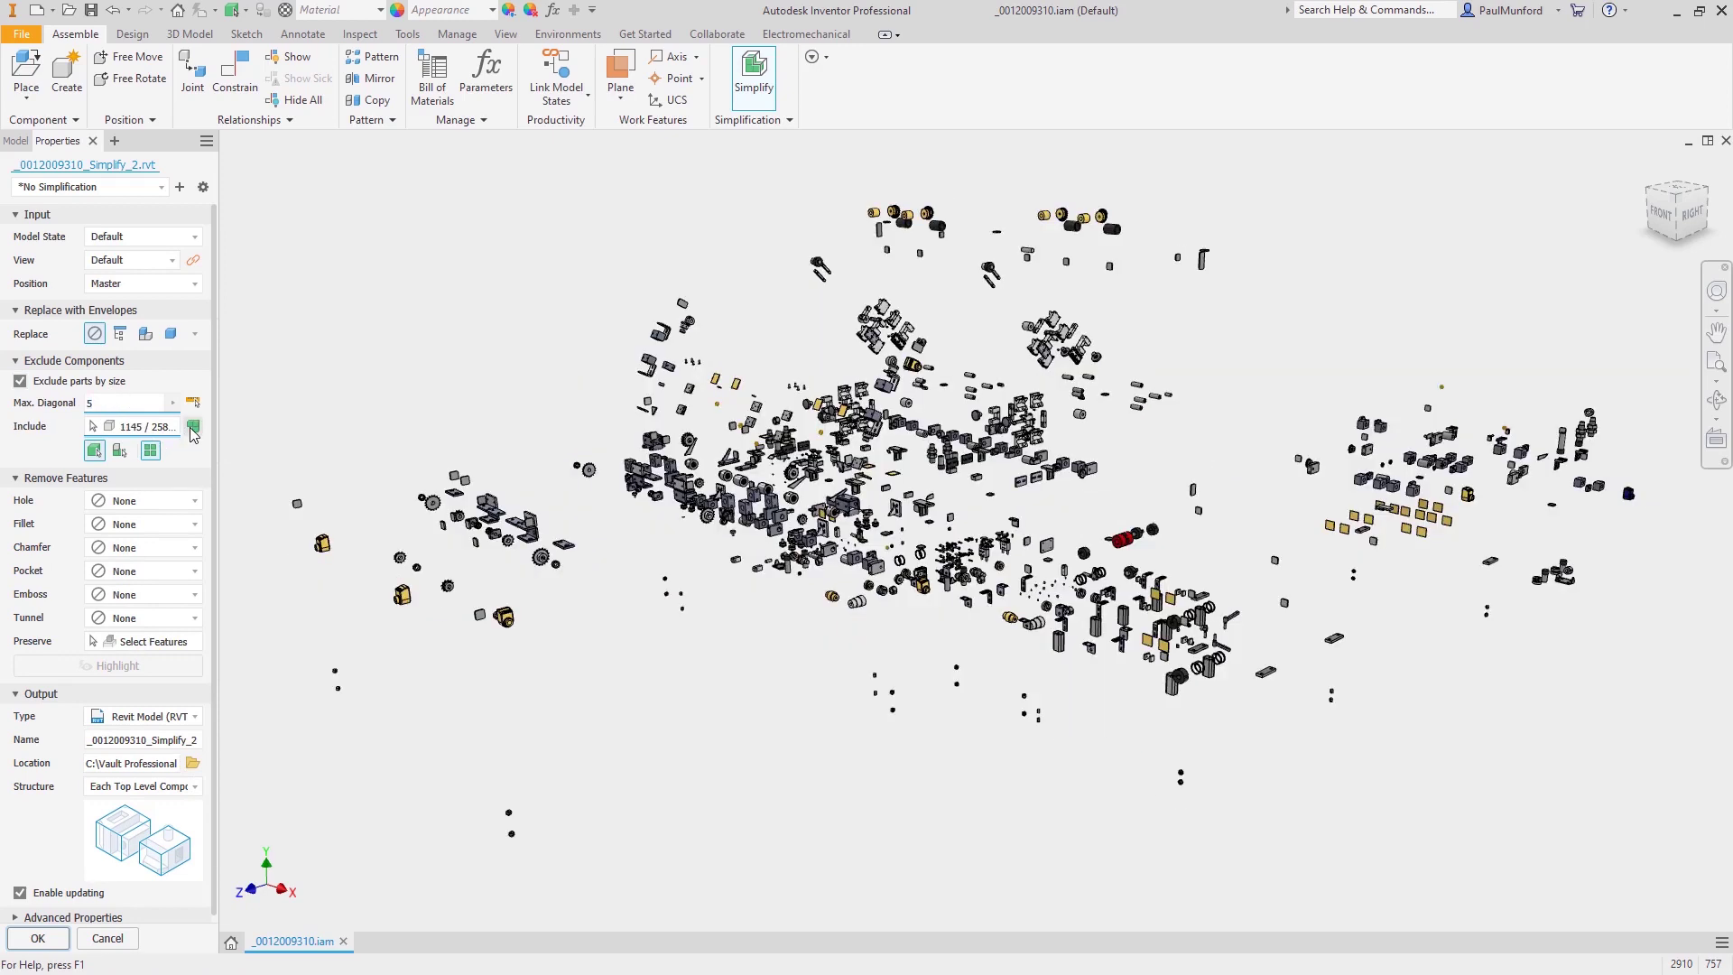
pyautogui.click(192, 428)
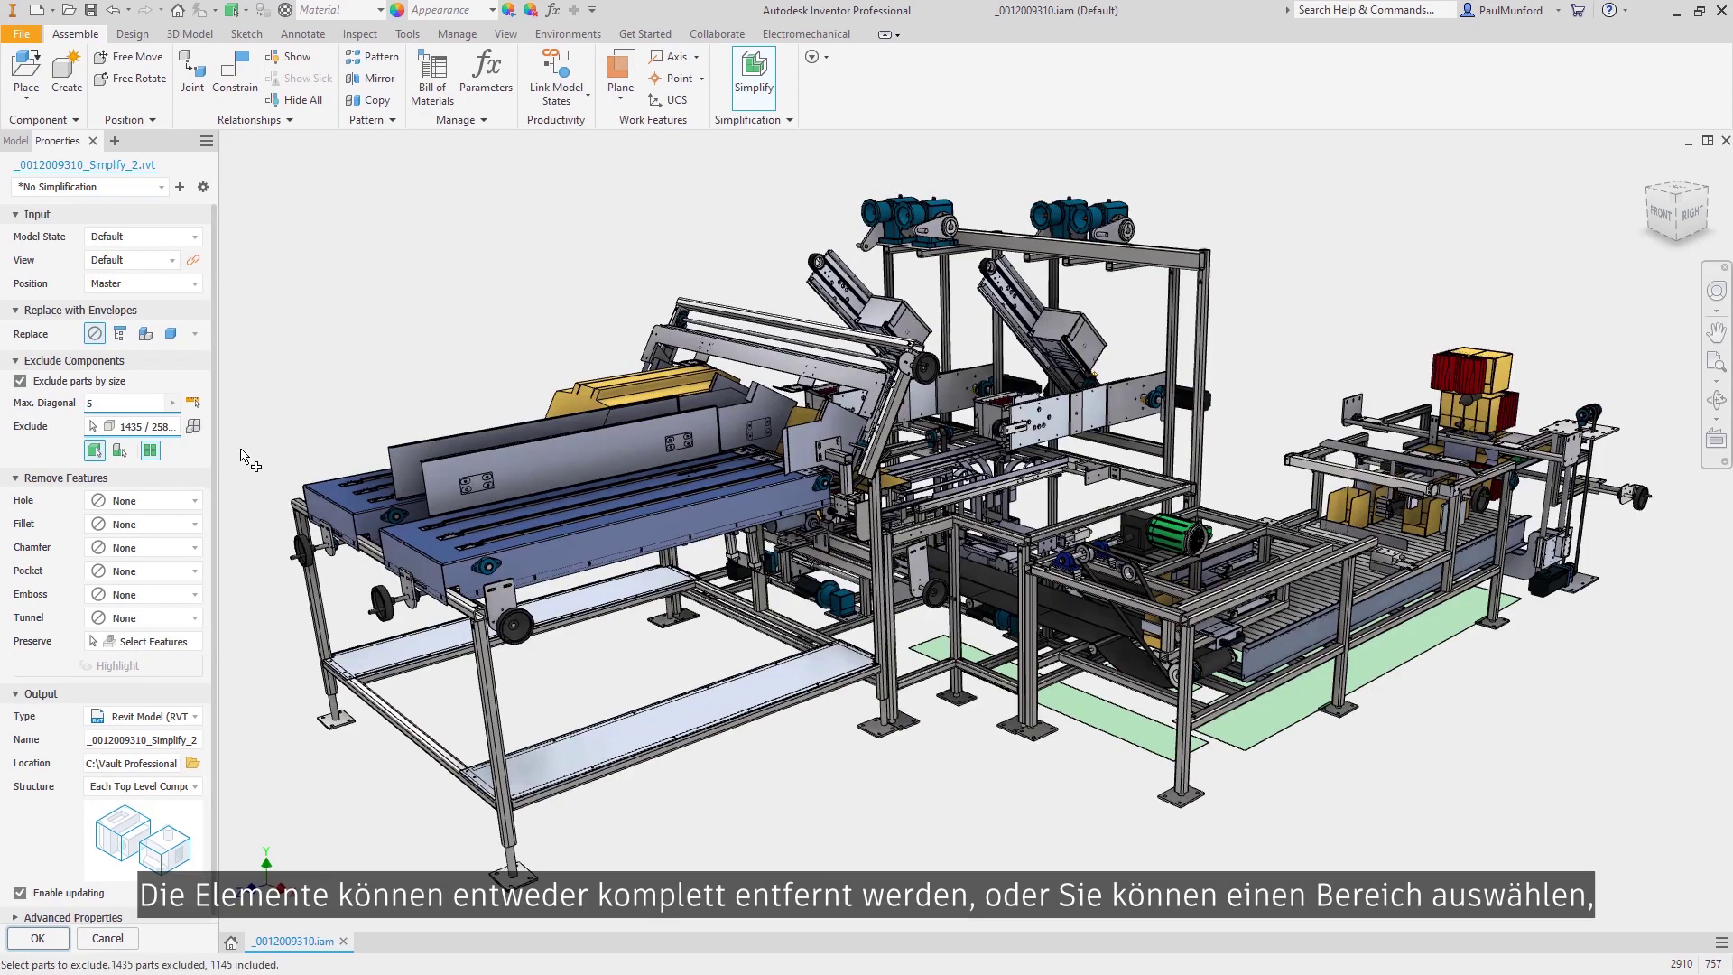
pyautogui.scroll(10, 246, 458)
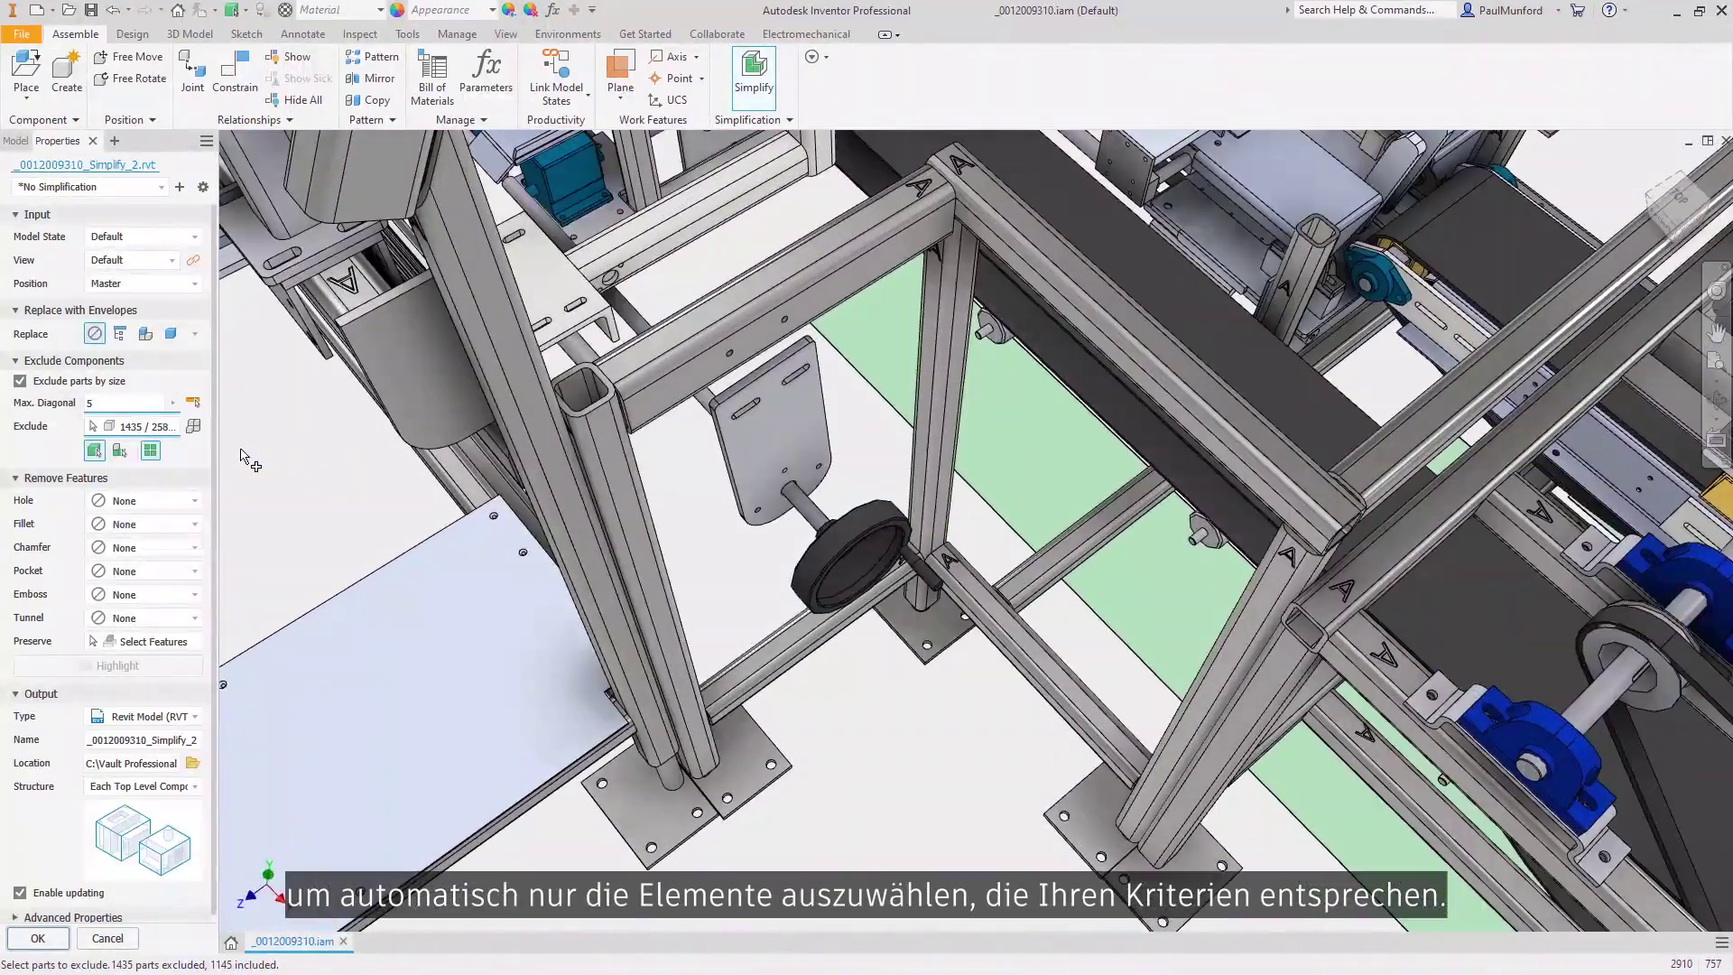
# Remove holes within a range up to 0.625 in diameter
pyautogui.click(192, 499)
pyautogui.click(169, 560)
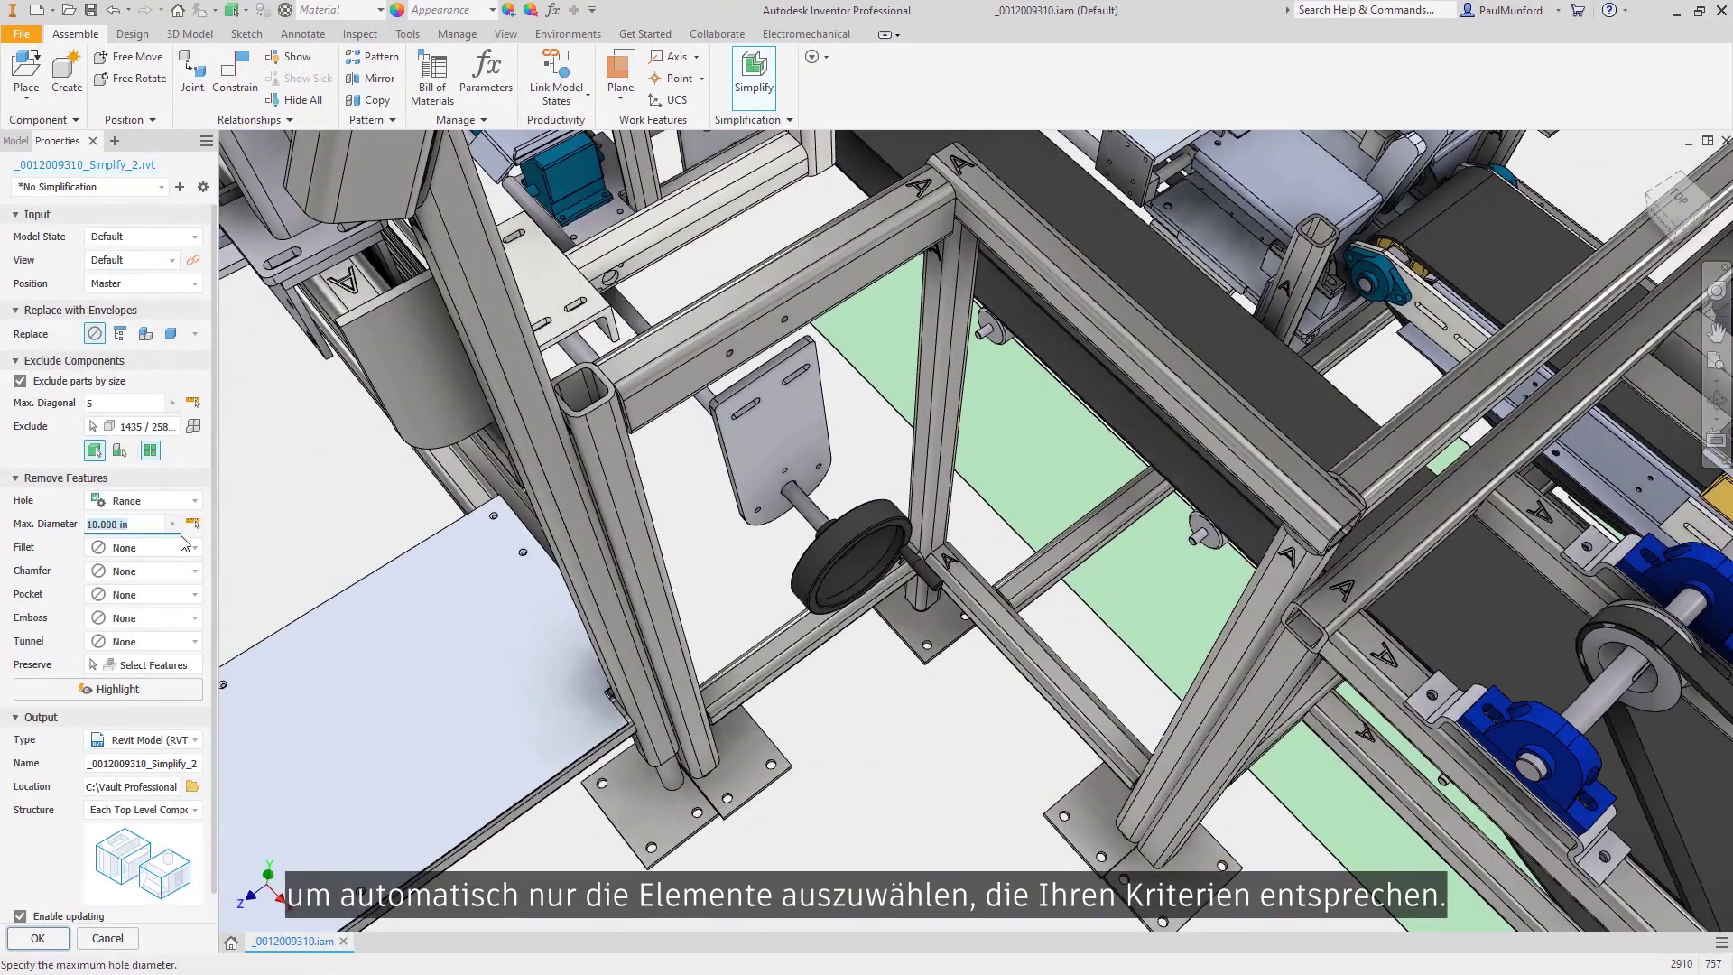
pyautogui.click(191, 529)
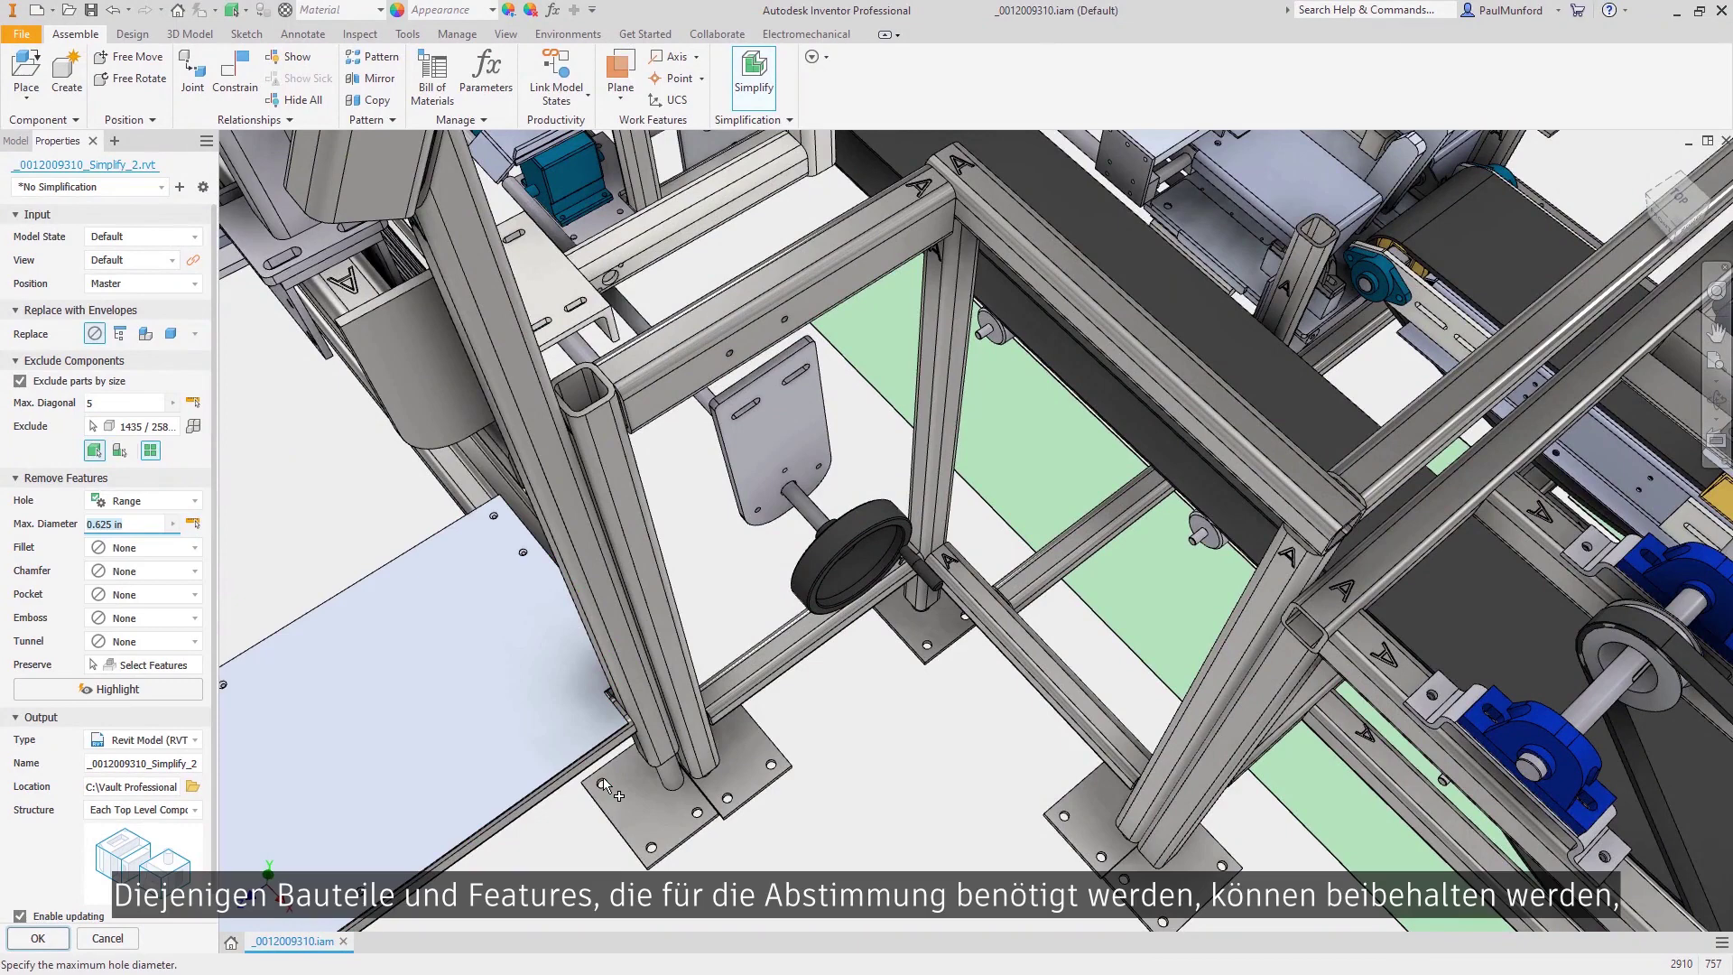
# Remove all fillets, chamfers, pockets and tunnels, outputting each top-level component separately
pyautogui.click(192, 548)
pyautogui.click(191, 585)
pyautogui.click(183, 613)
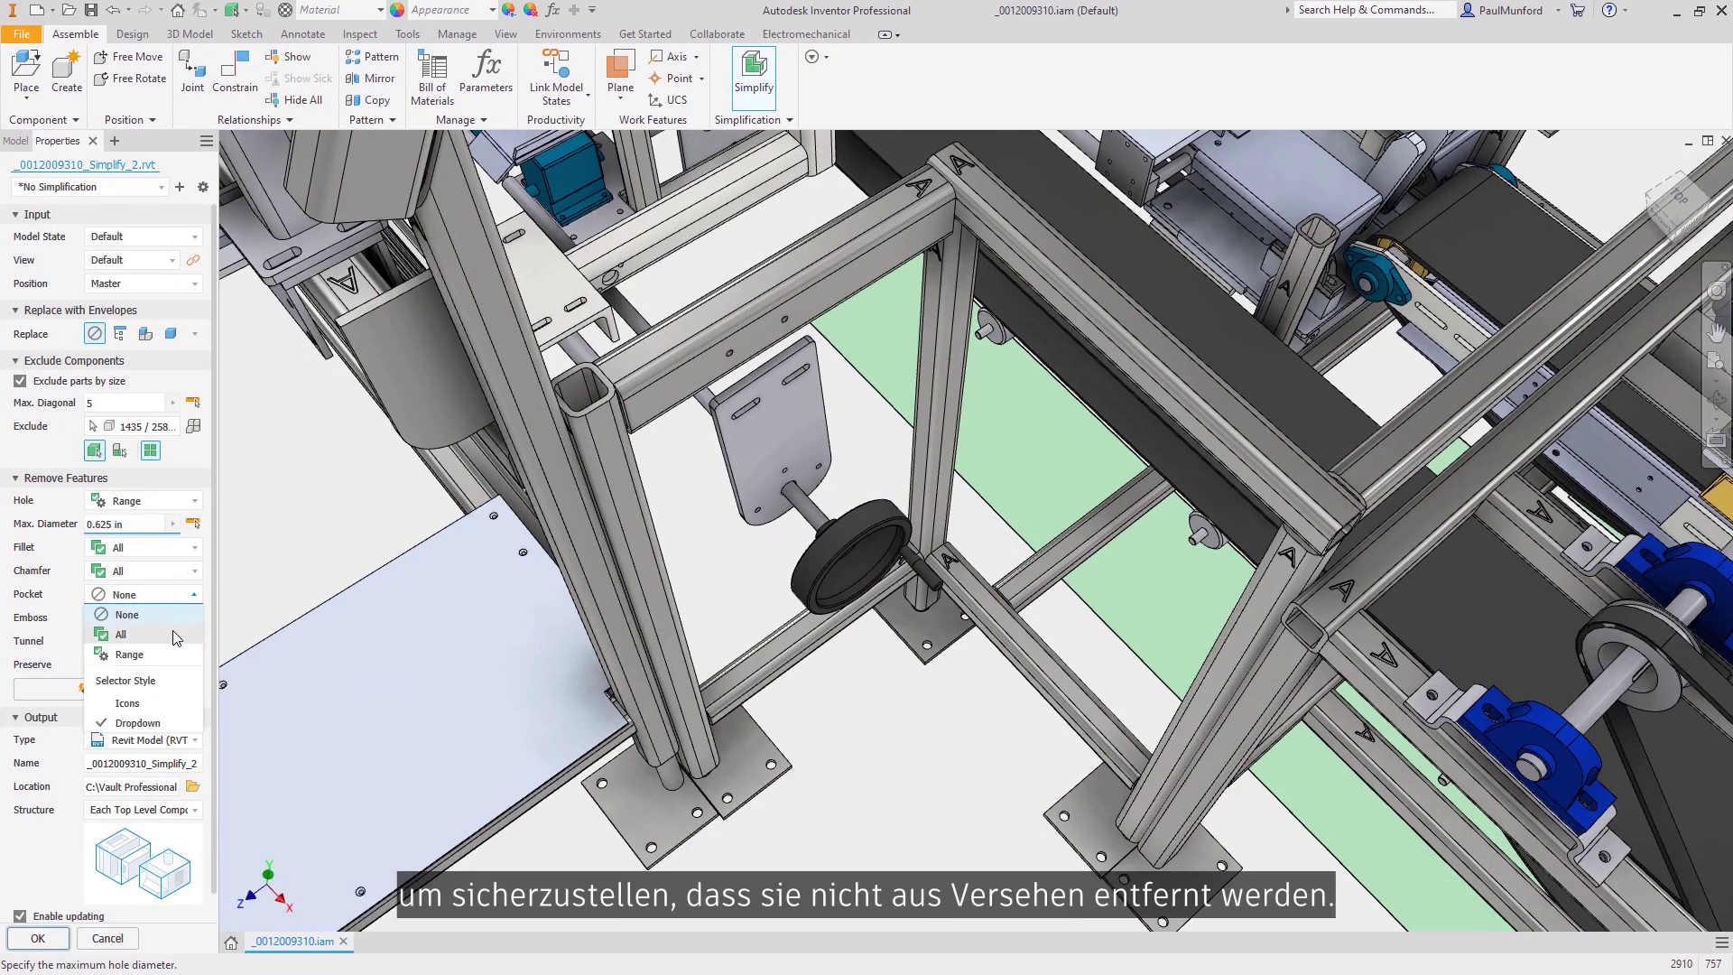
pyautogui.click(174, 635)
pyautogui.click(171, 659)
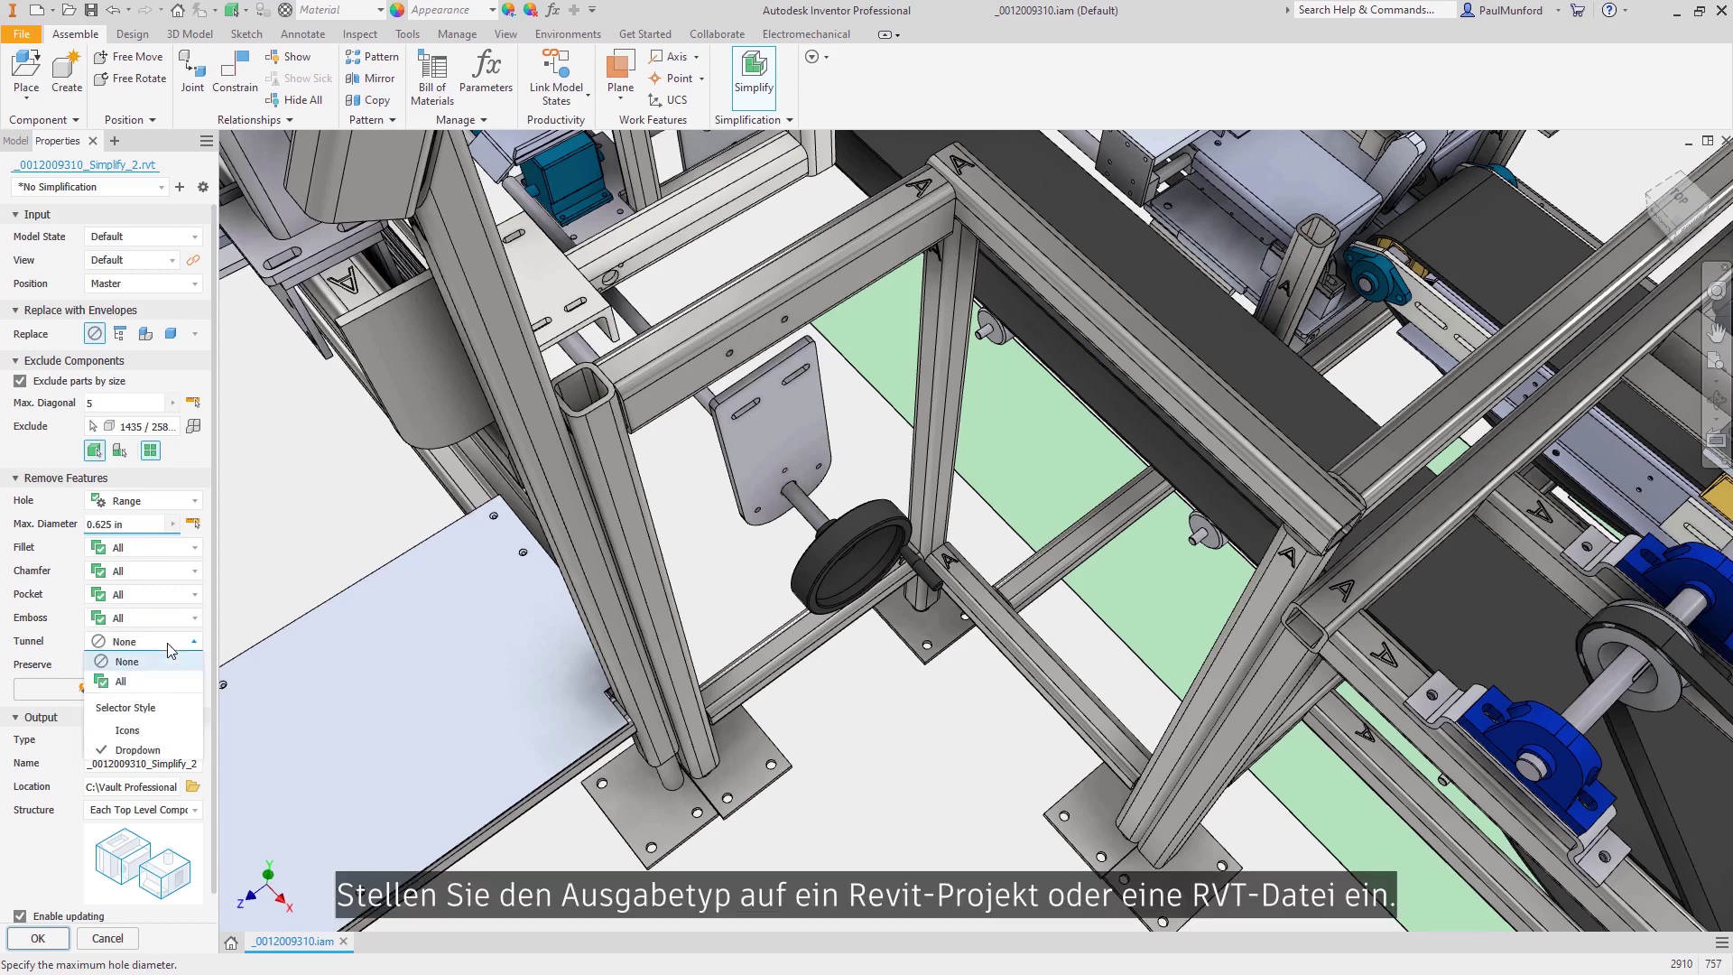
pyautogui.click(160, 683)
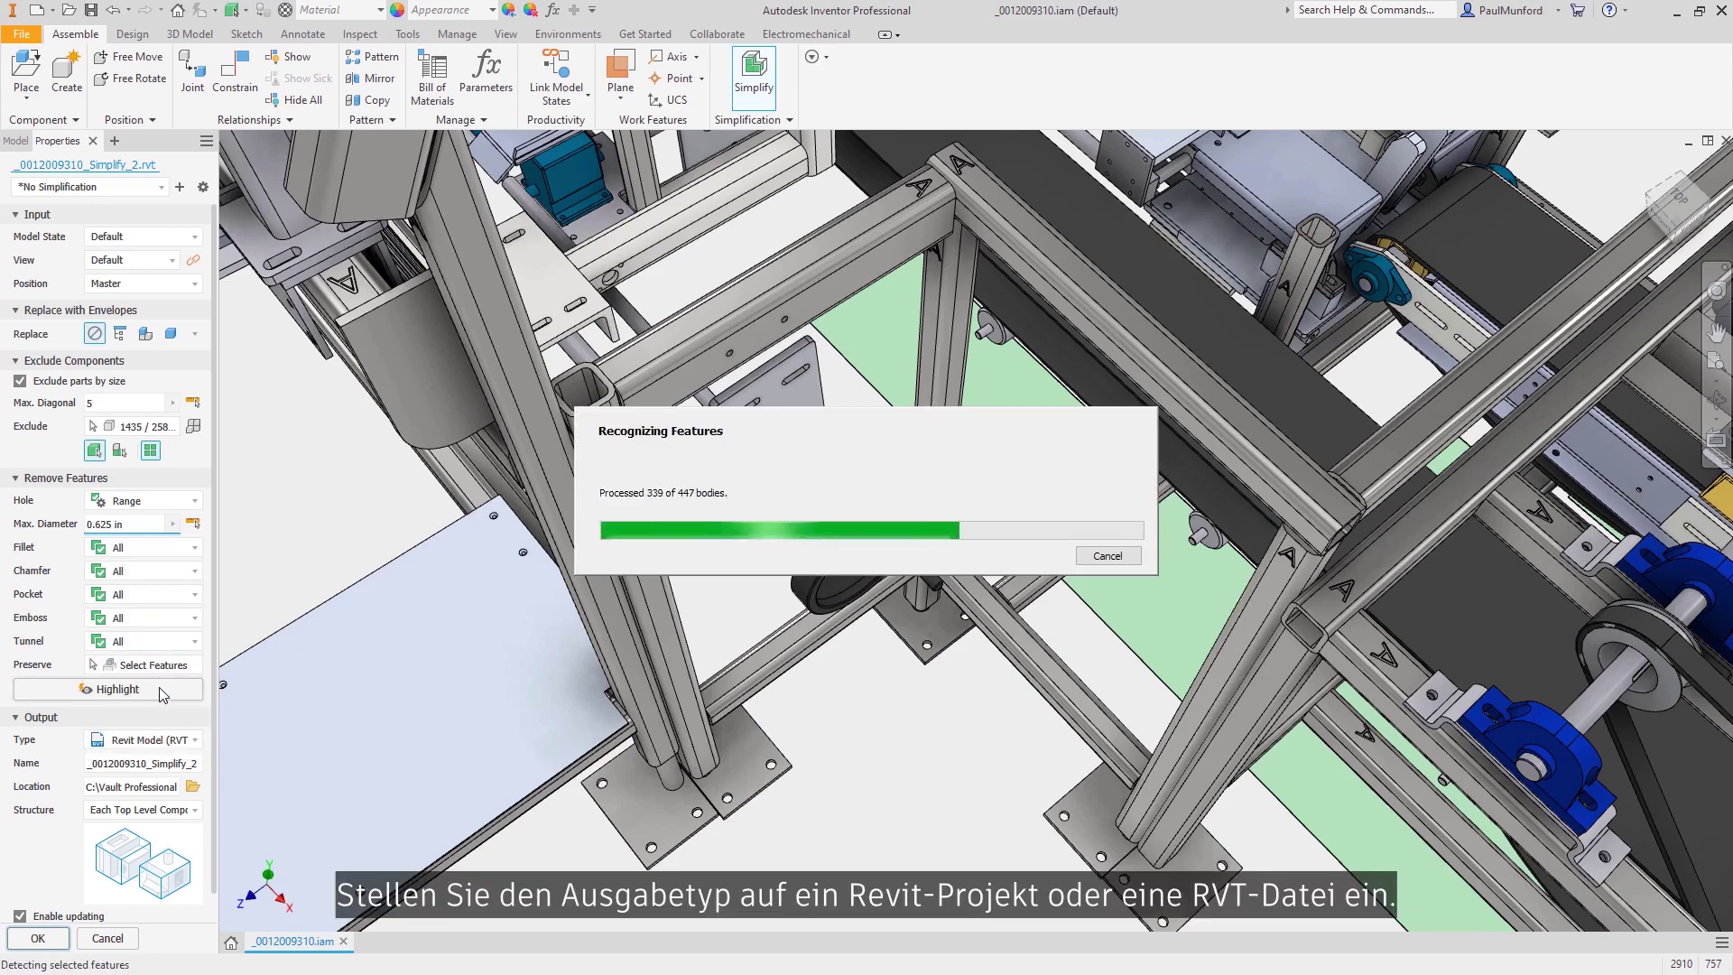
pyautogui.click(152, 811)
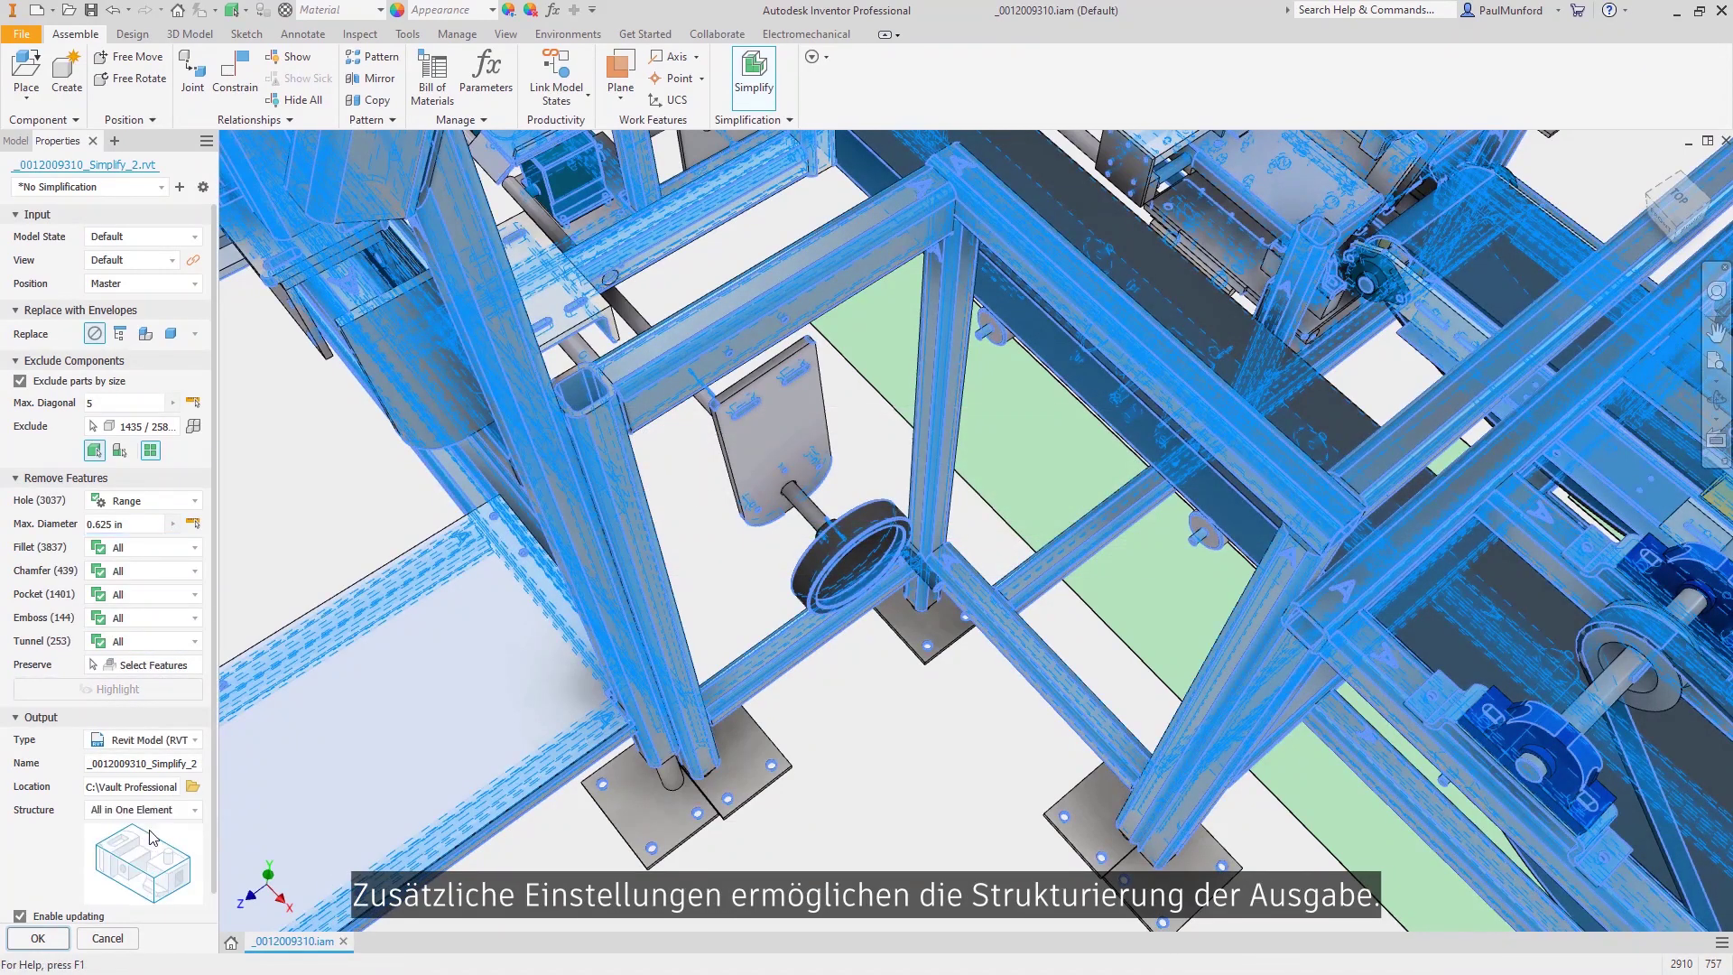
pyautogui.click(152, 850)
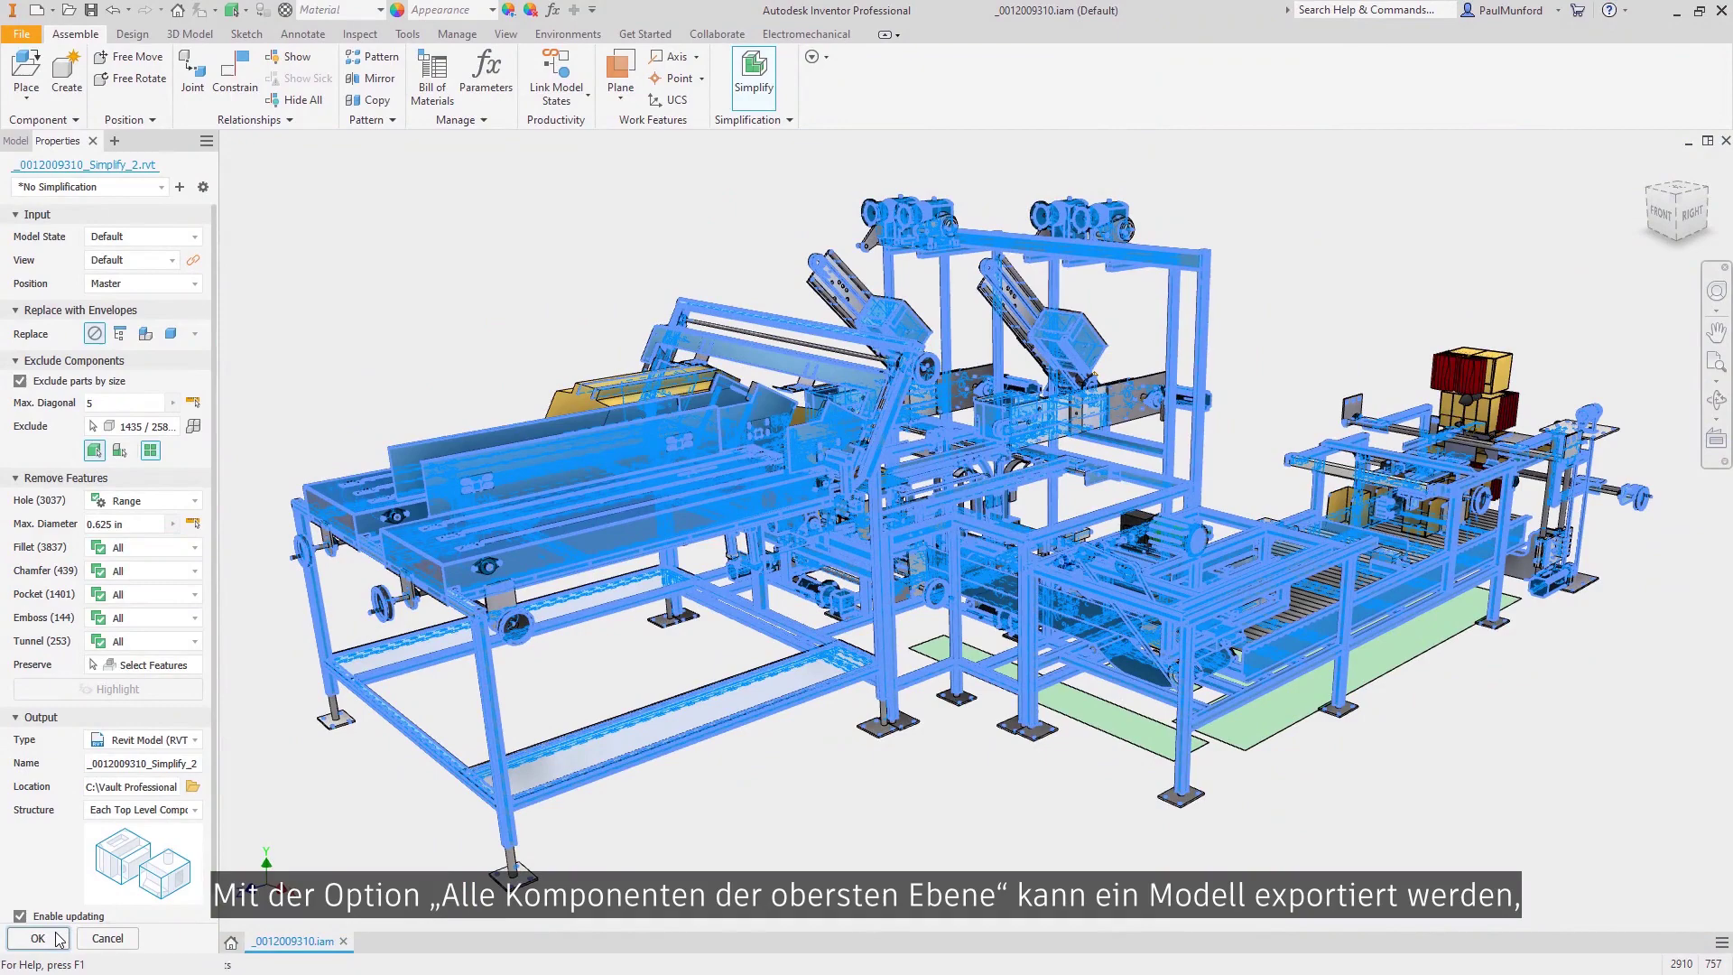
# Export the simplified assembly to Revit, then base the production-line simplification on the Revit Export view
pyautogui.click(38, 938)
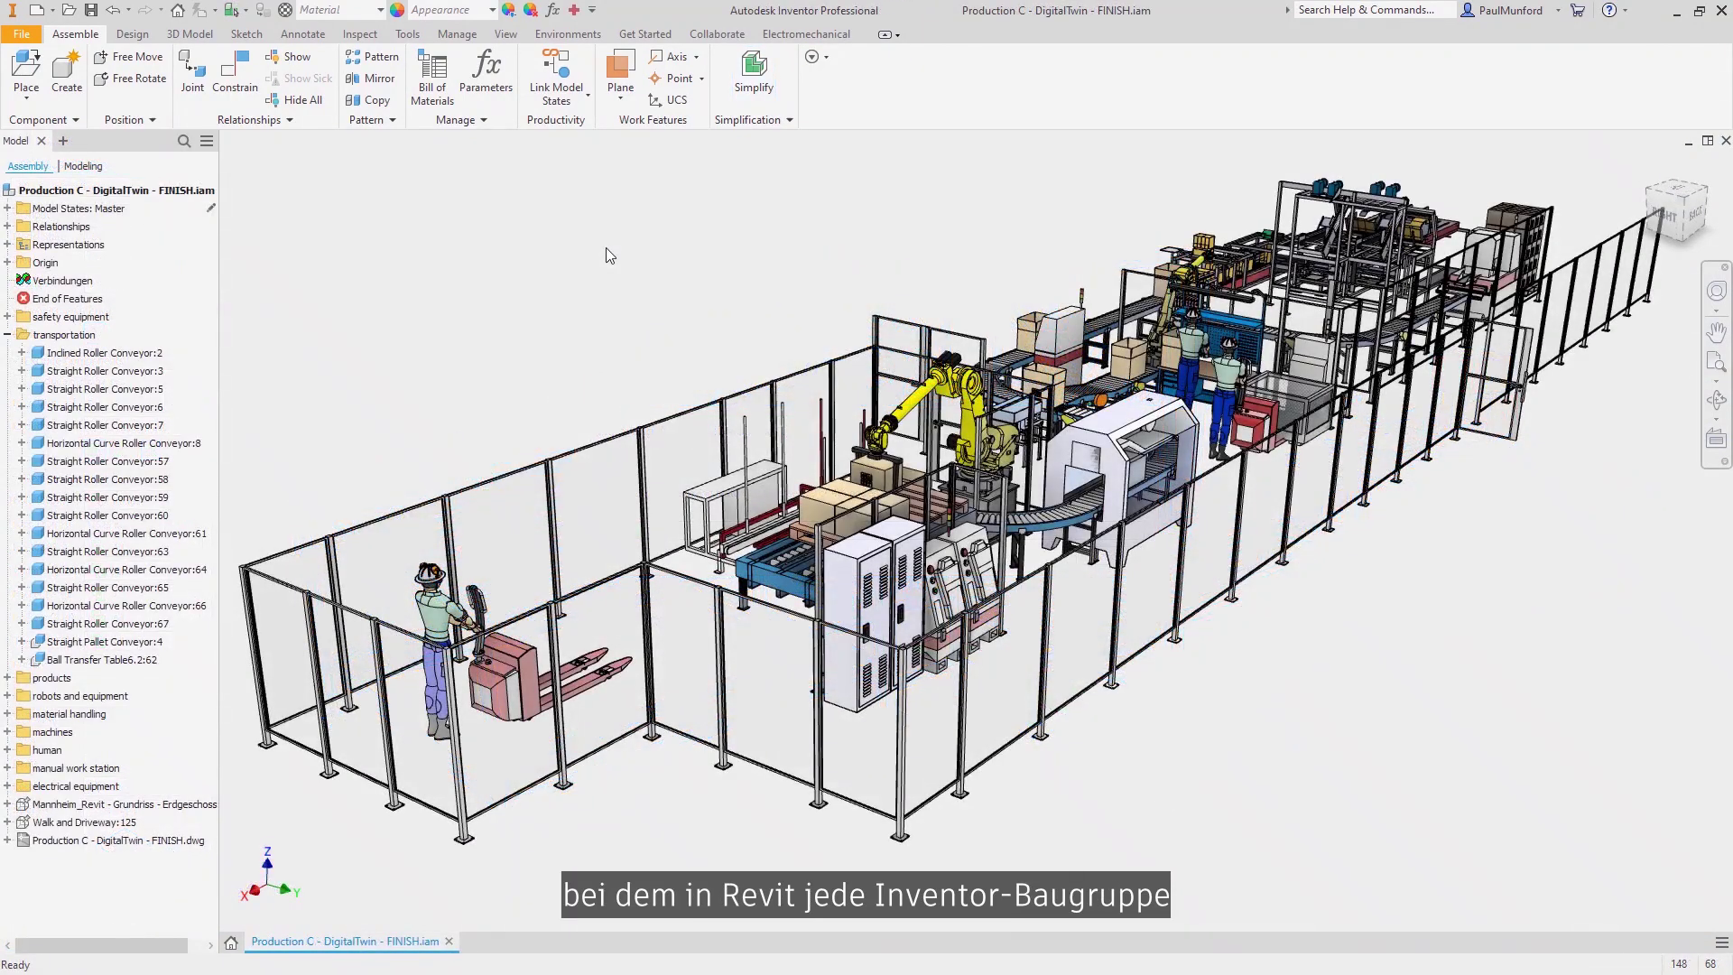
pyautogui.click(743, 77)
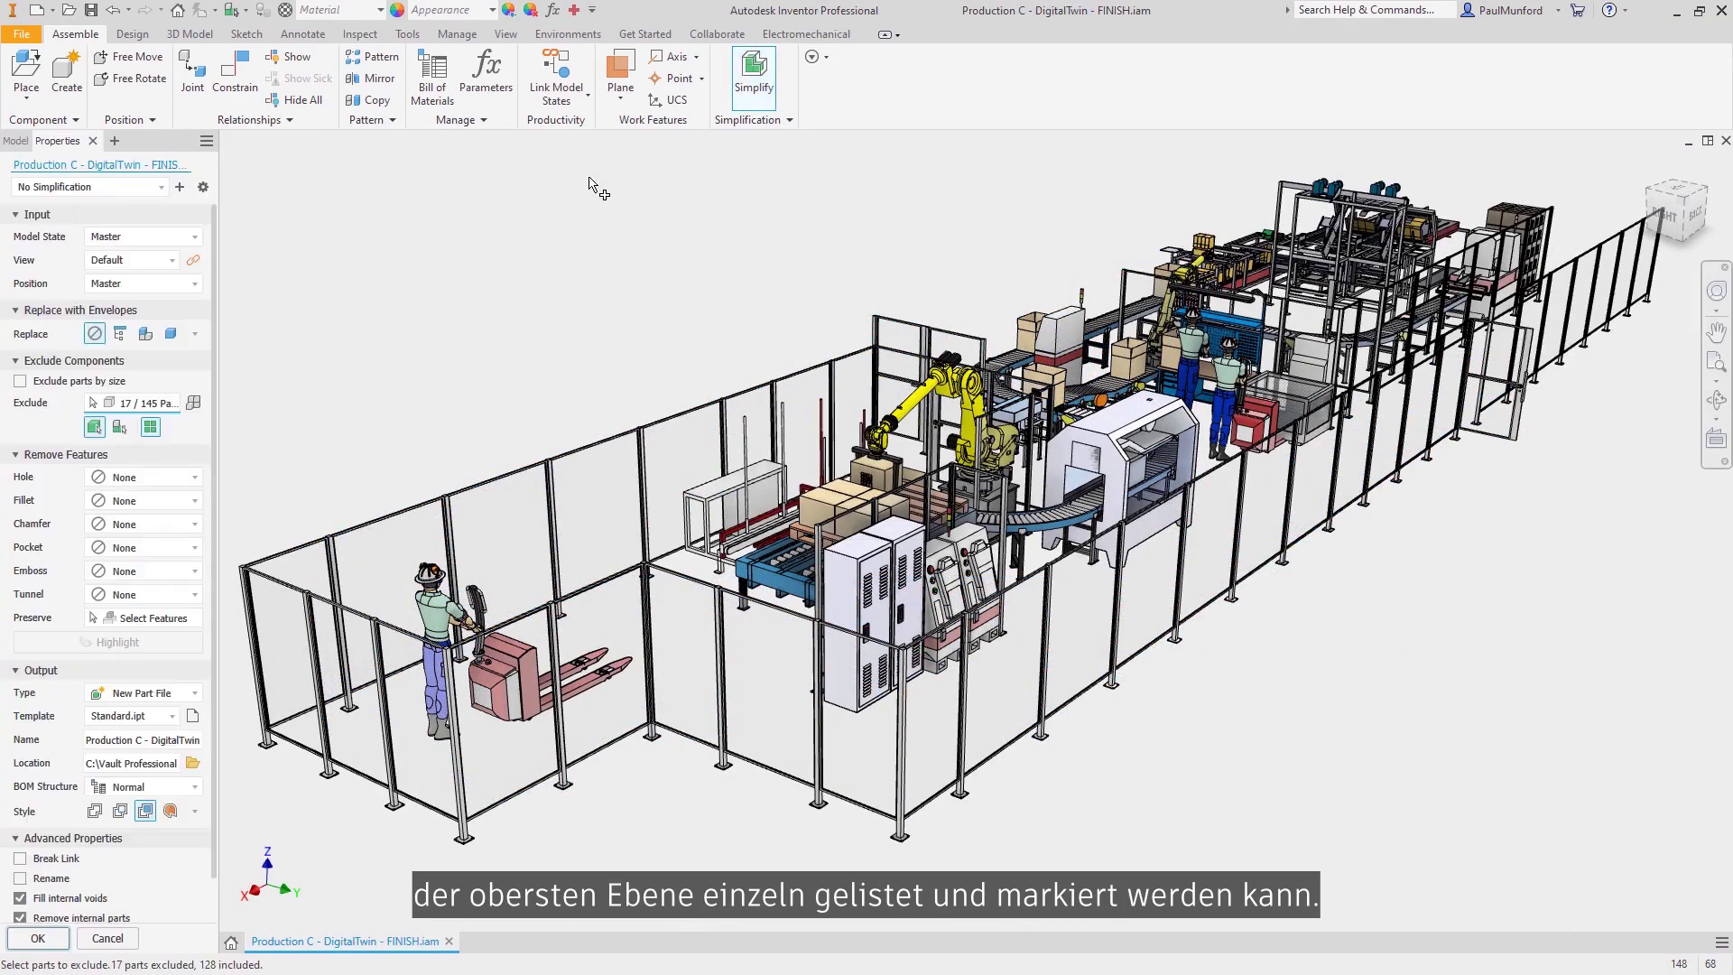
pyautogui.click(164, 262)
pyautogui.click(156, 320)
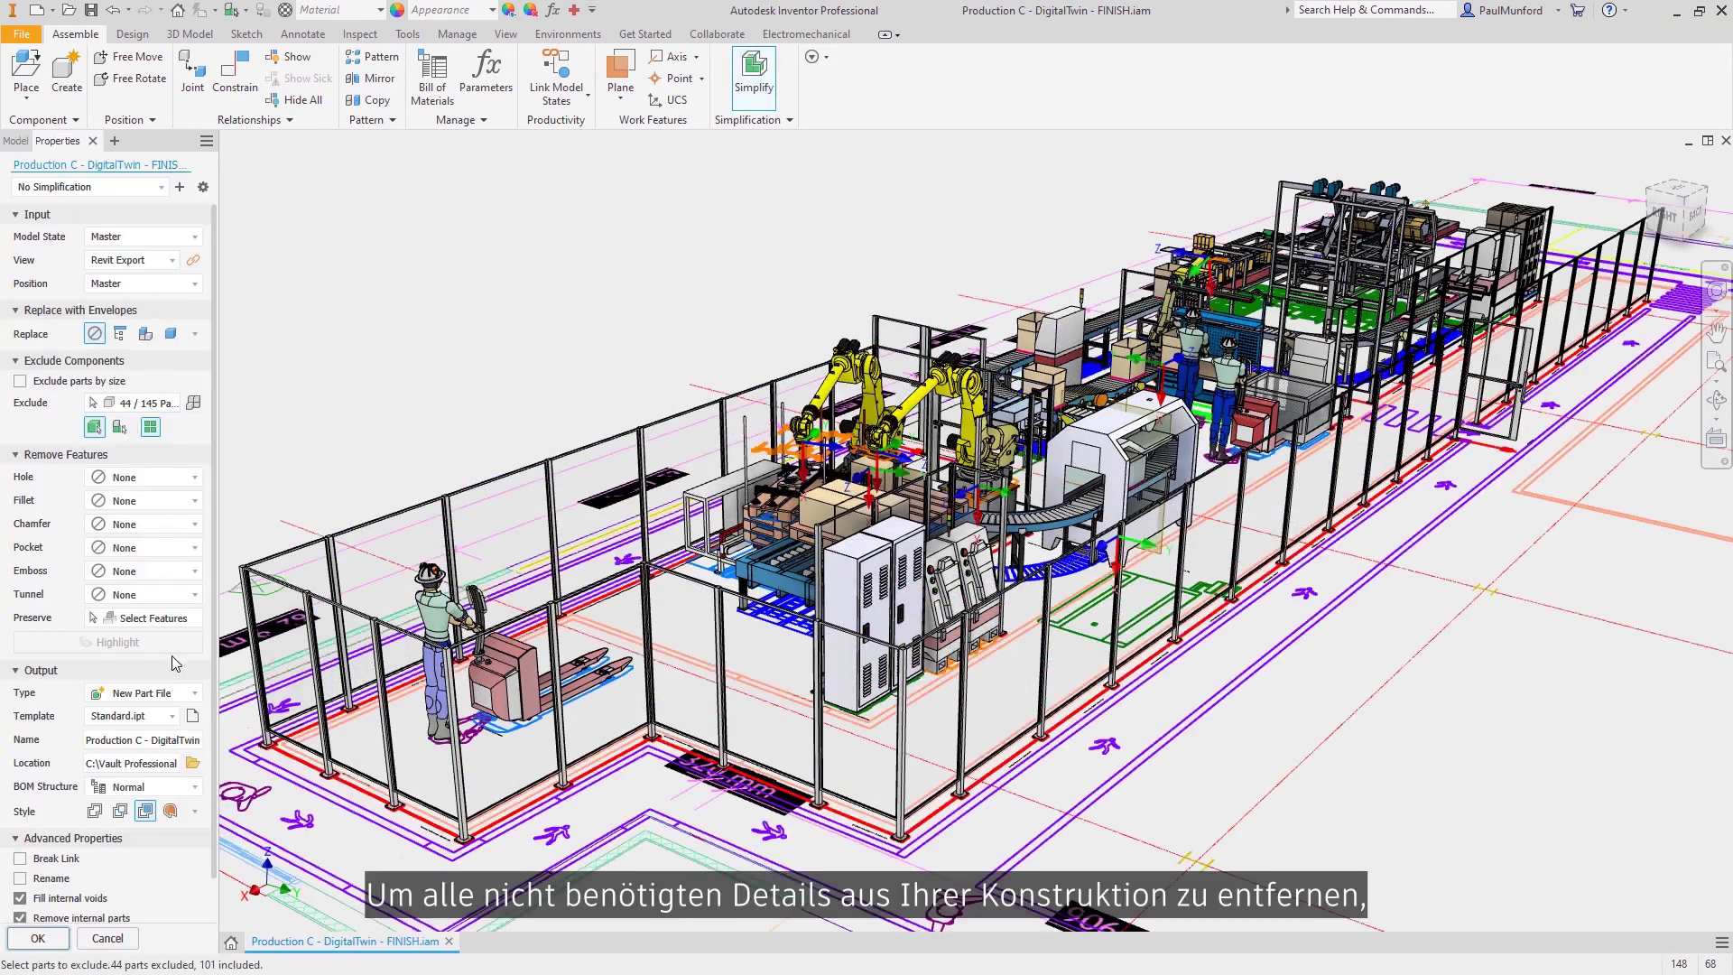
# Exclude small parts, use Each Part envelopes, remove internal parts, and export as a Revit model
pyautogui.click(19, 383)
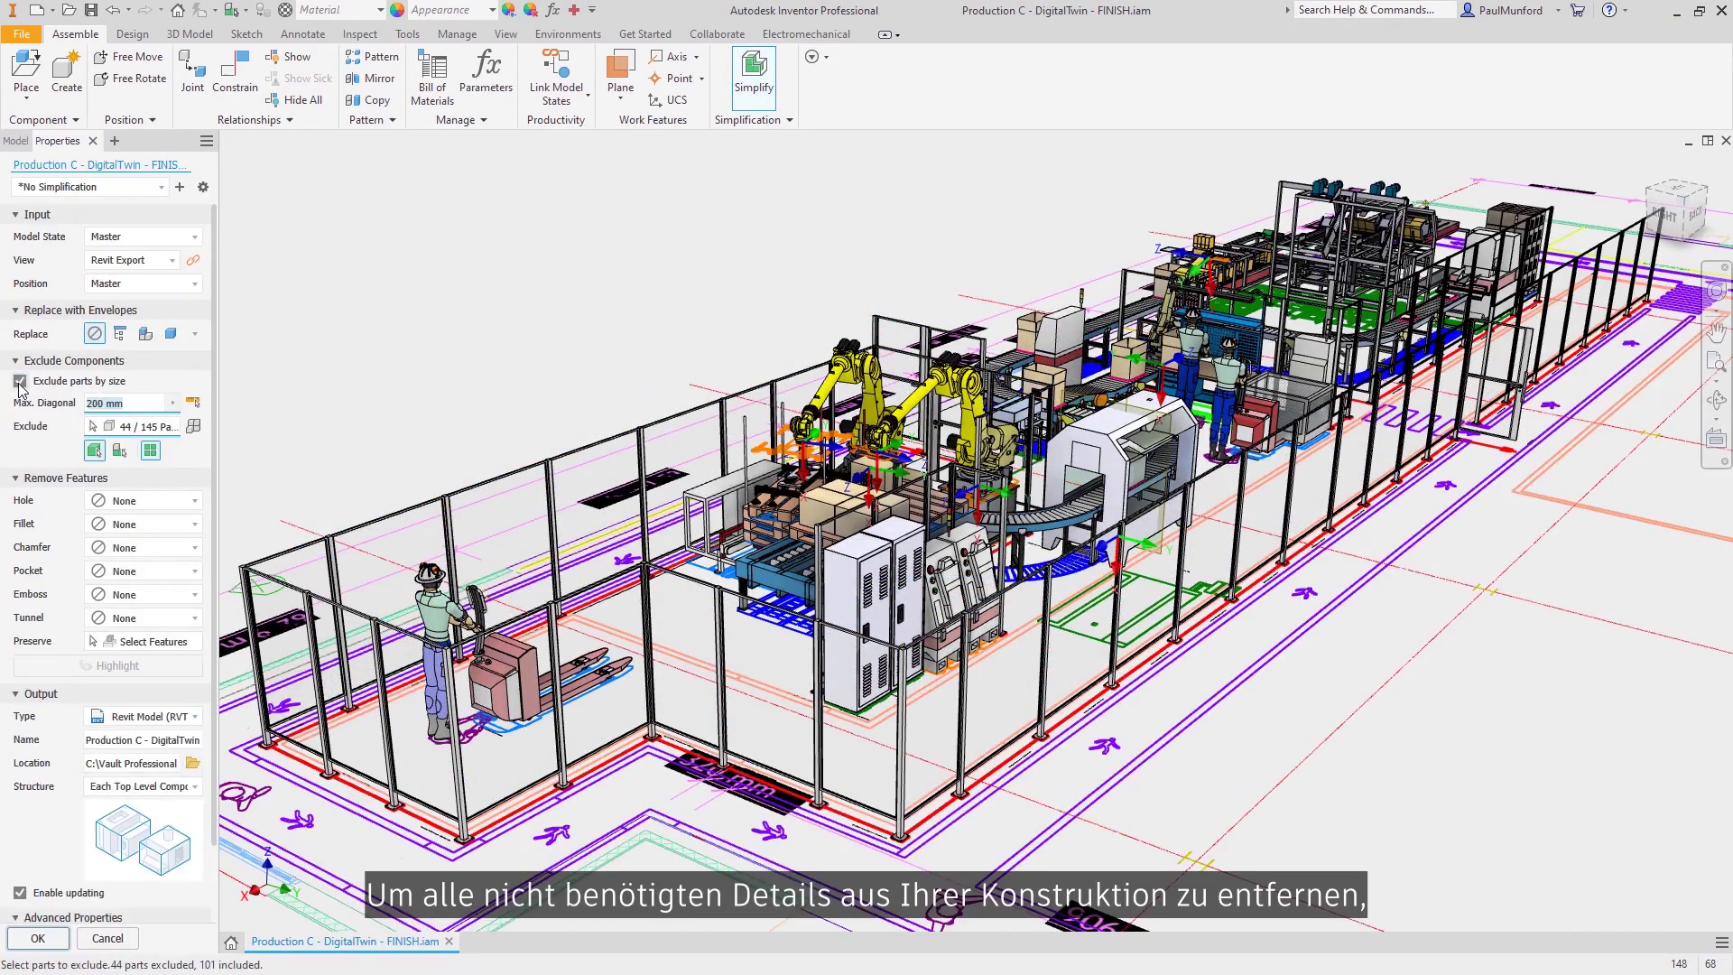
pyautogui.click(171, 334)
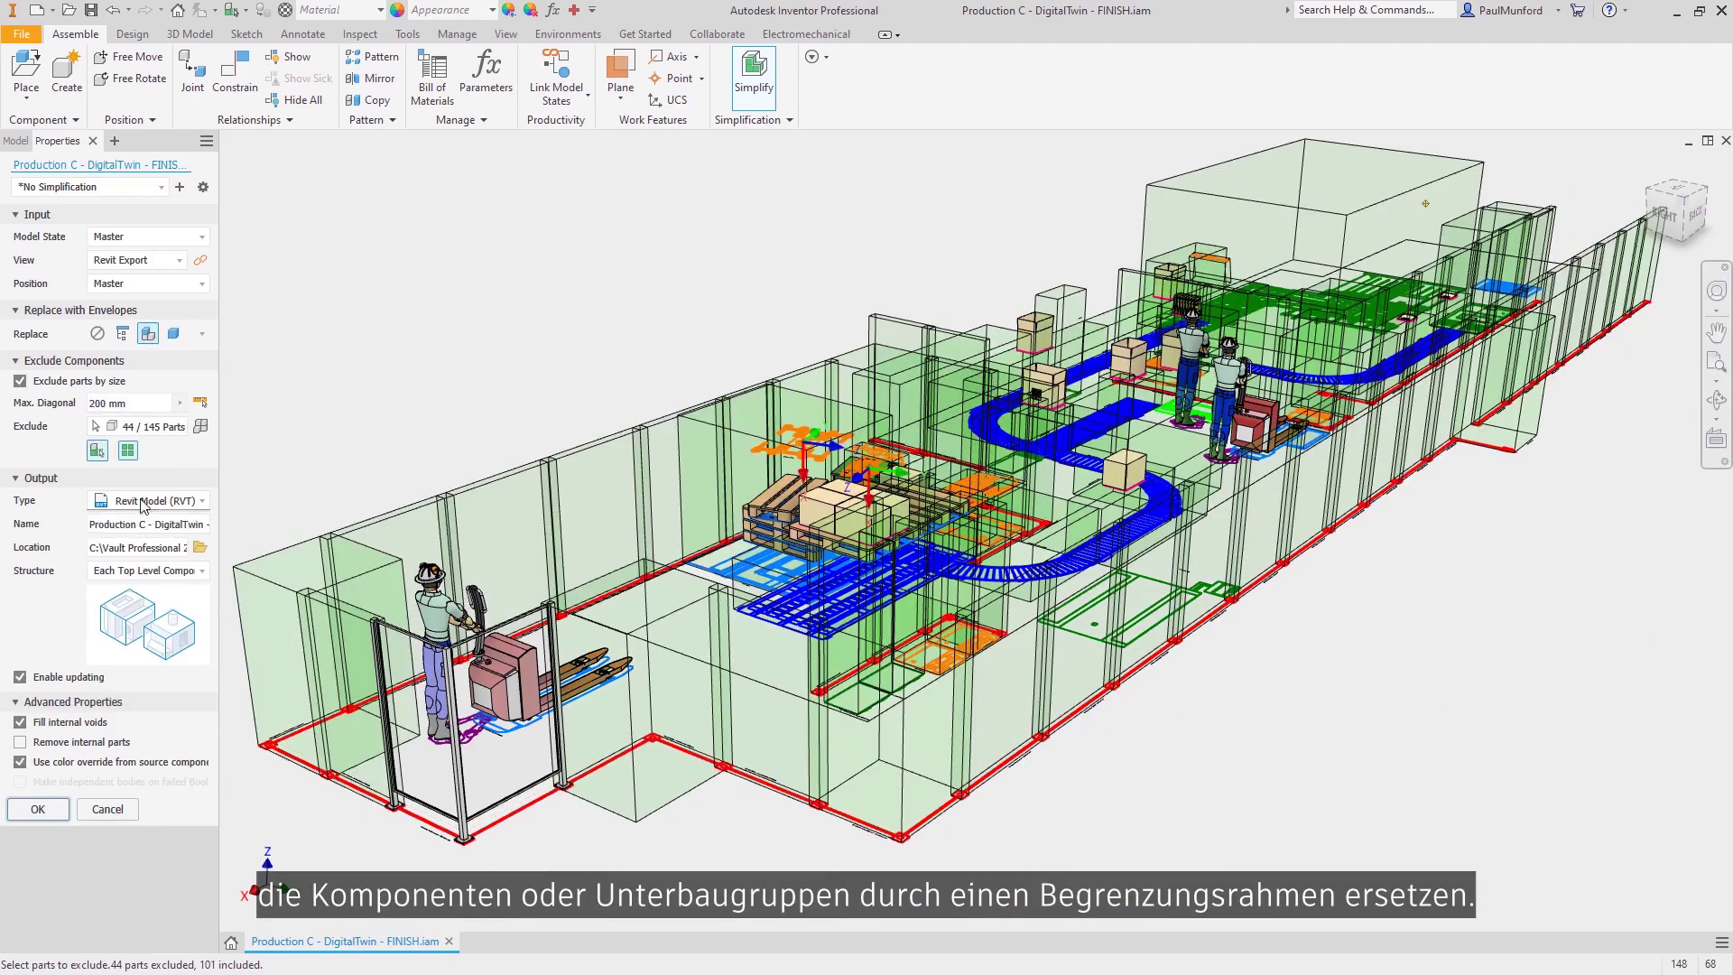
pyautogui.click(143, 583)
pyautogui.click(142, 610)
pyautogui.click(116, 743)
pyautogui.click(38, 809)
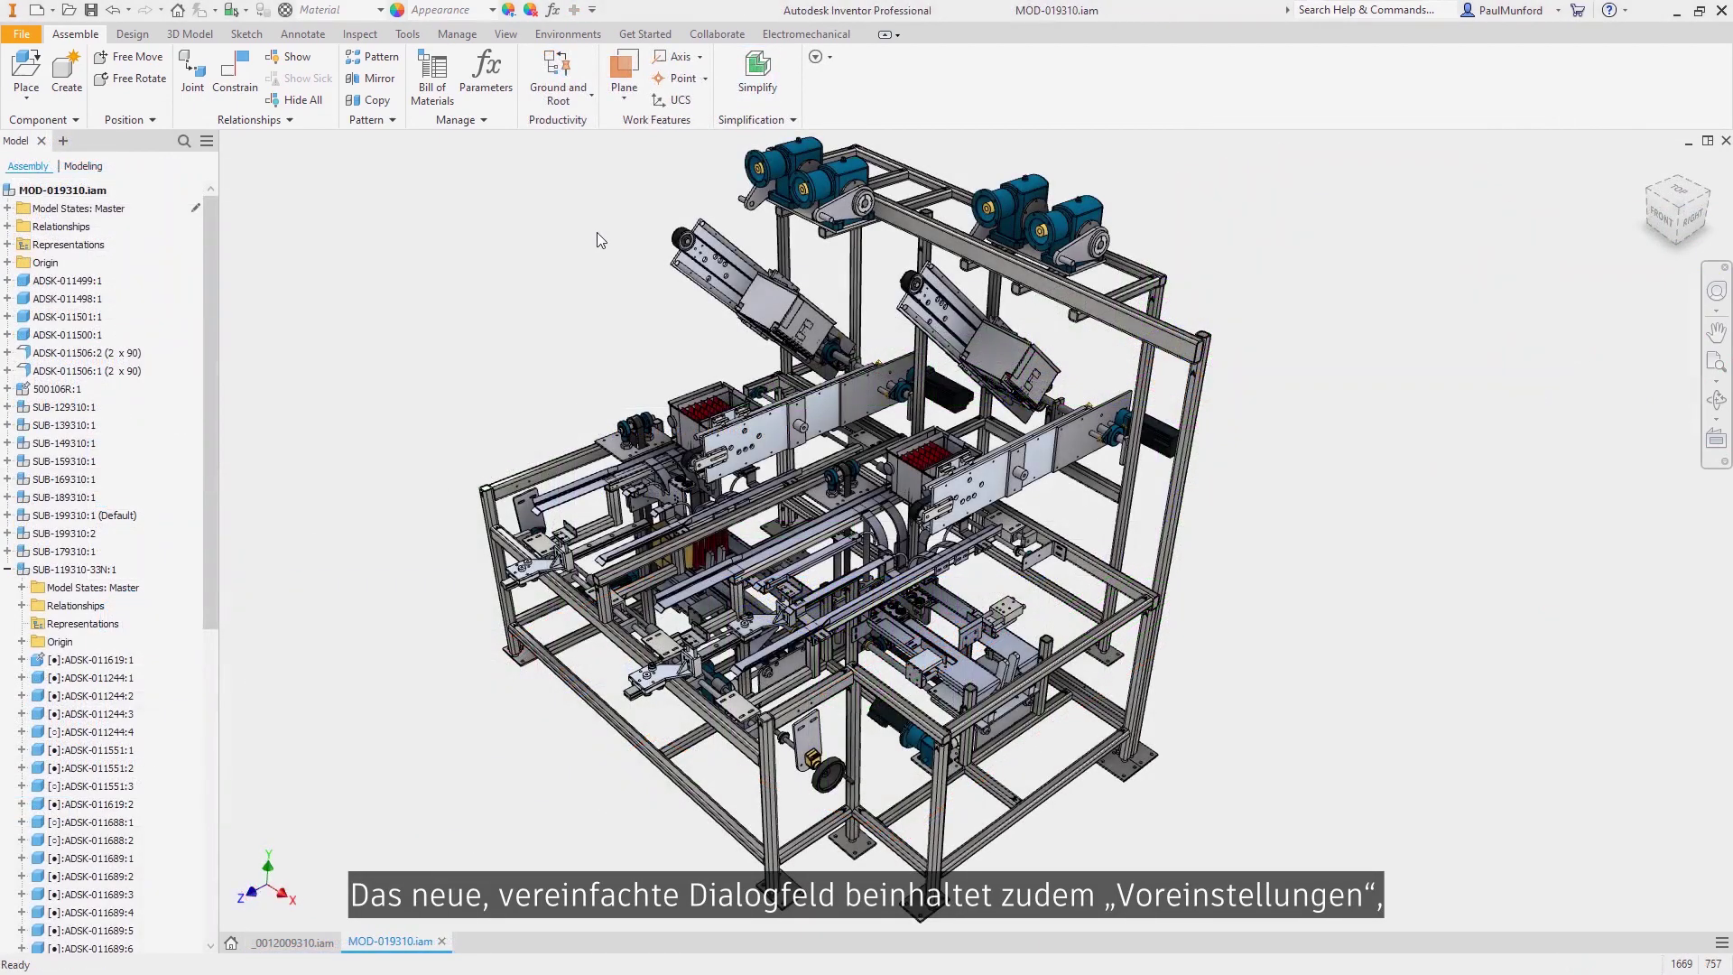
# Try the simplification presets on MOD-019310, settling on 'Remove the most detail'
pyautogui.click(758, 74)
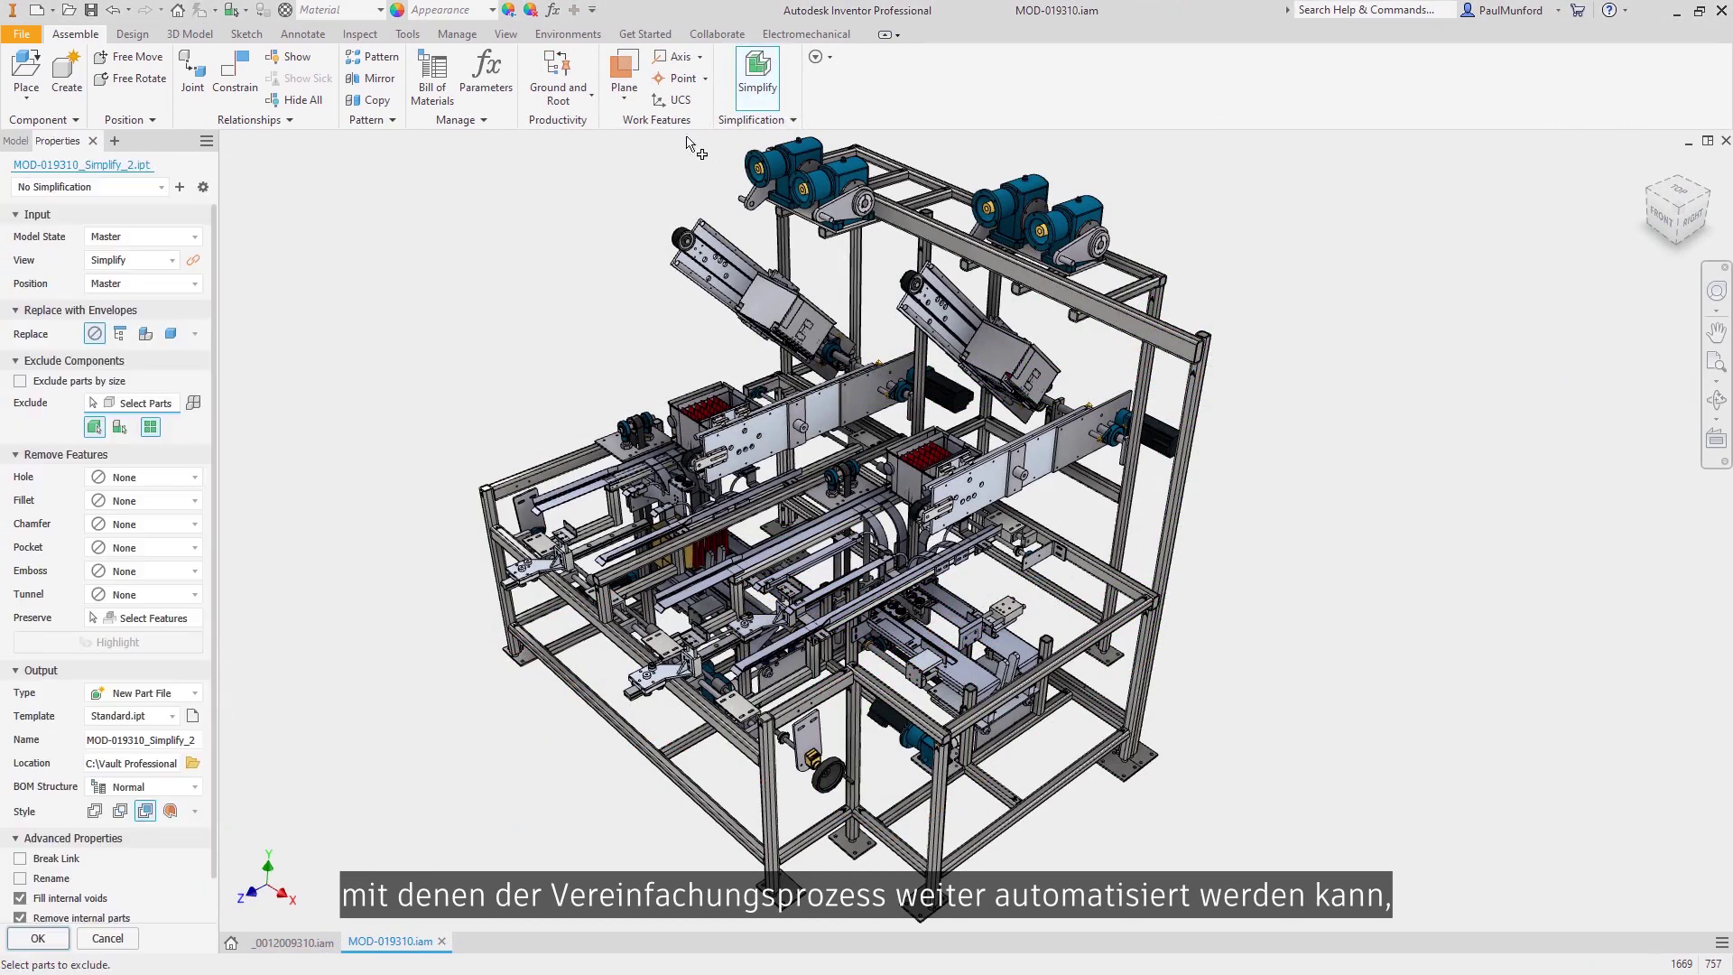
pyautogui.click(135, 186)
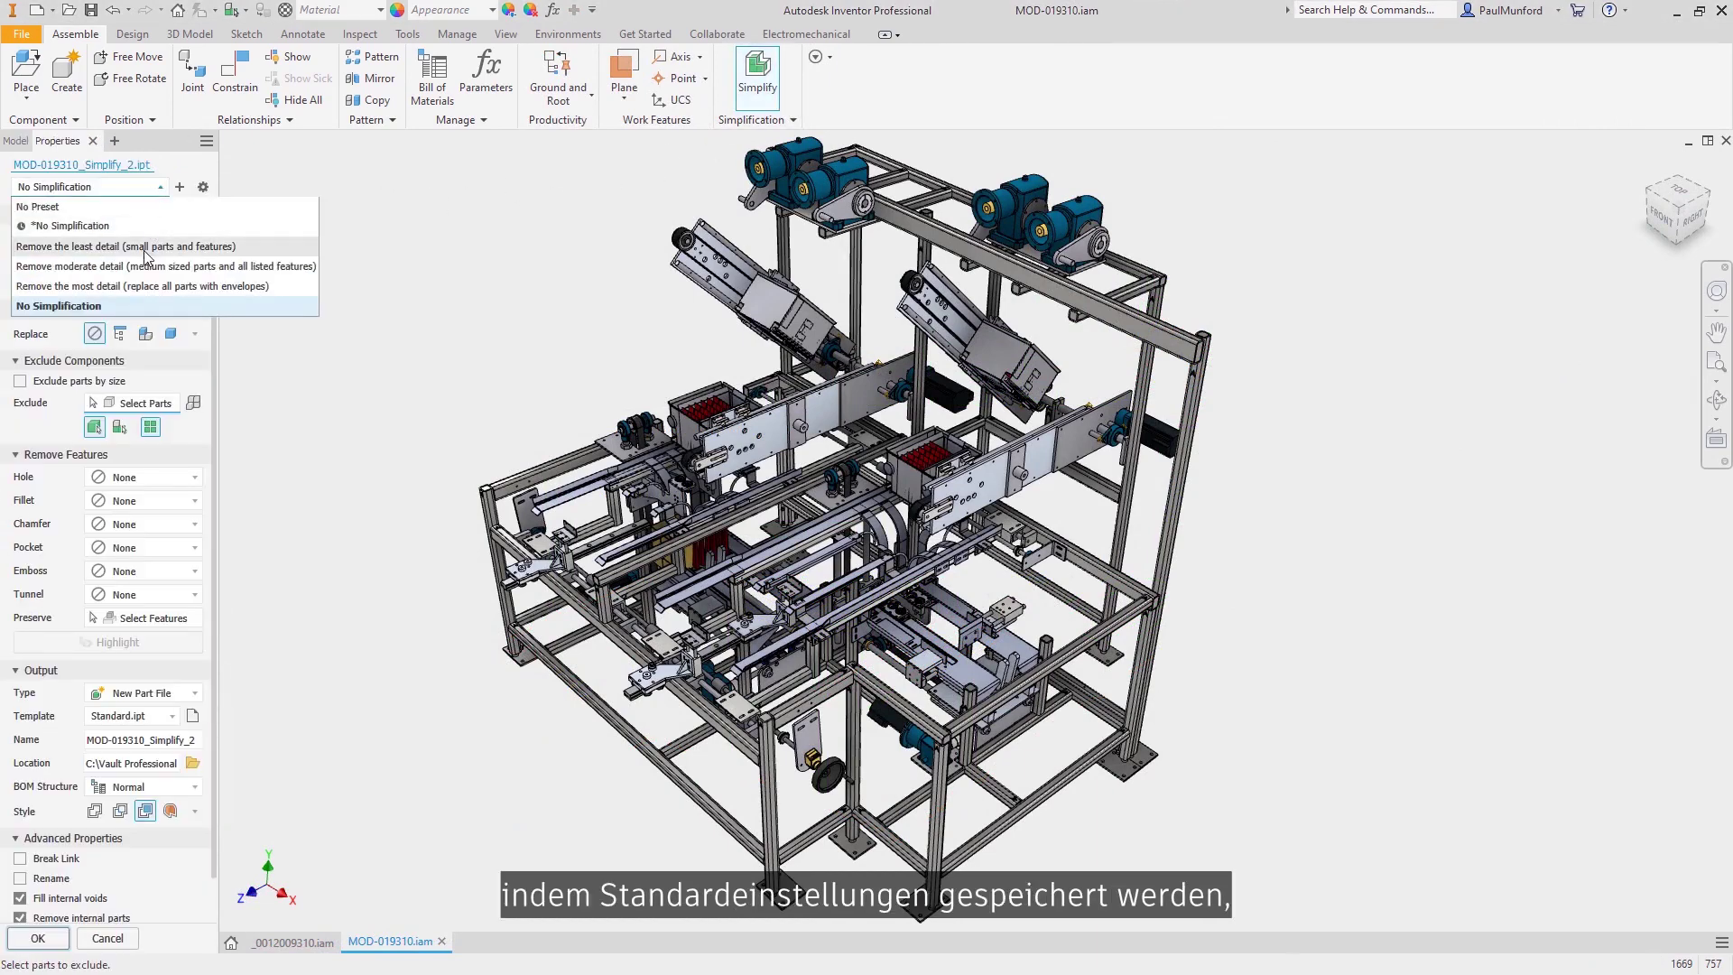
pyautogui.click(145, 247)
pyautogui.click(152, 187)
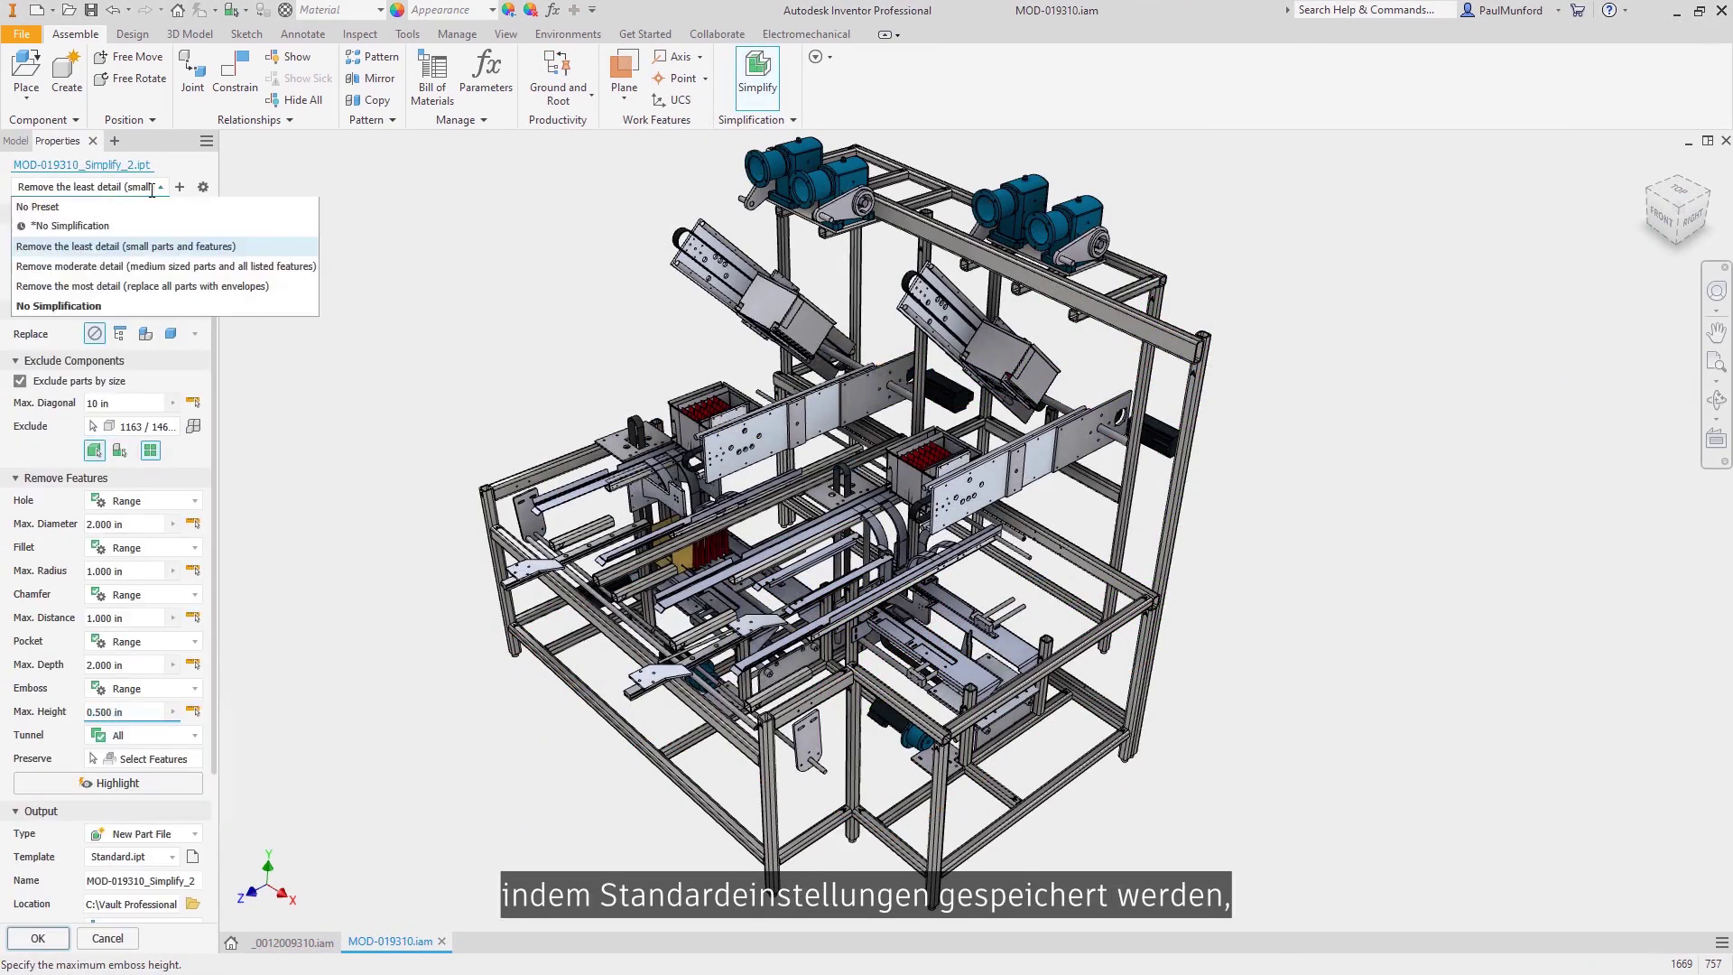
pyautogui.click(149, 265)
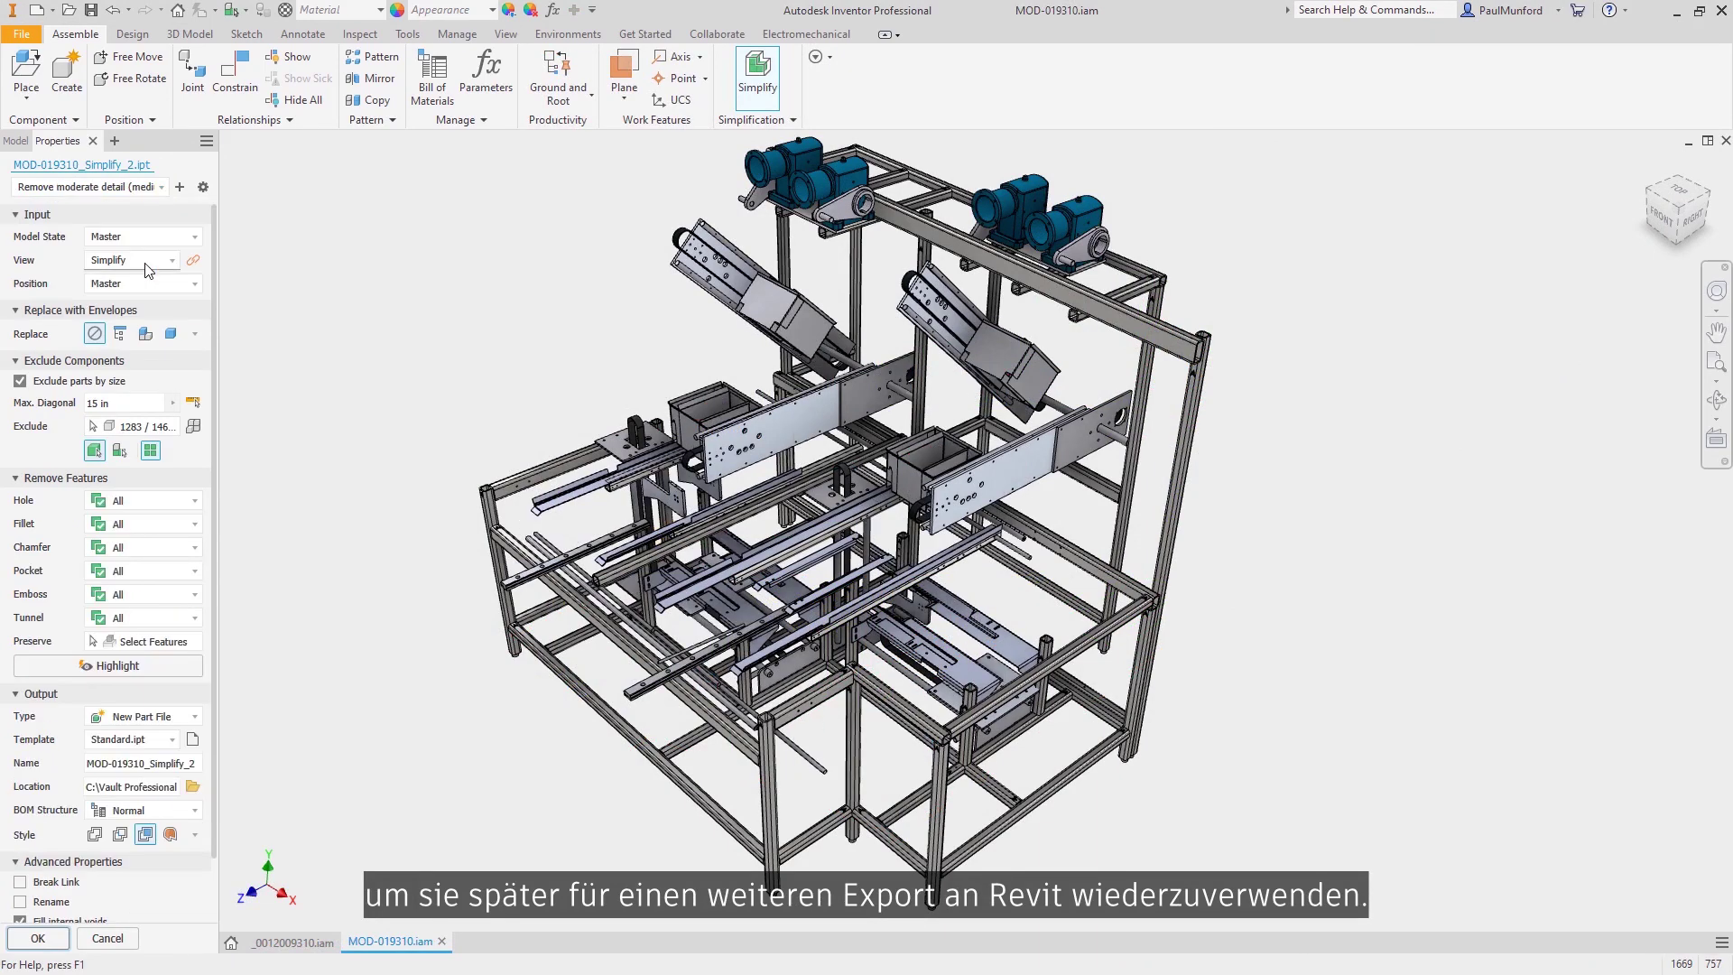
pyautogui.click(149, 187)
pyautogui.click(141, 286)
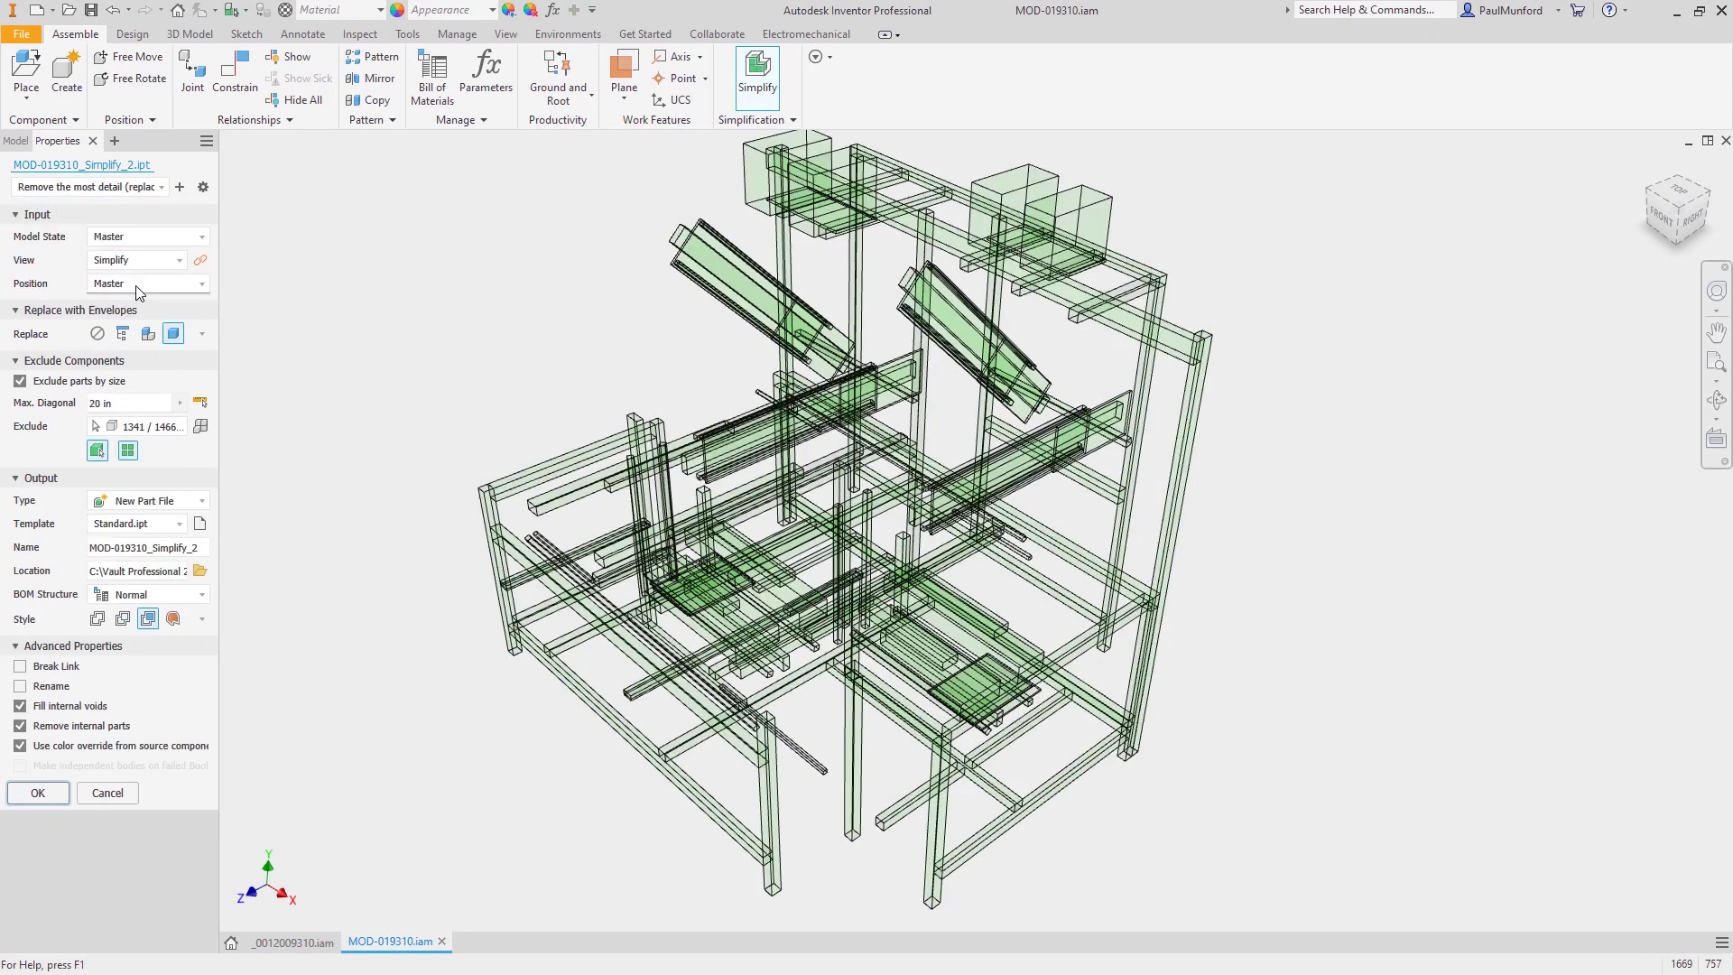
# Export as Revit Model (RVT) with Each Top Level Component as separate elements
pyautogui.click(149, 502)
pyautogui.click(145, 563)
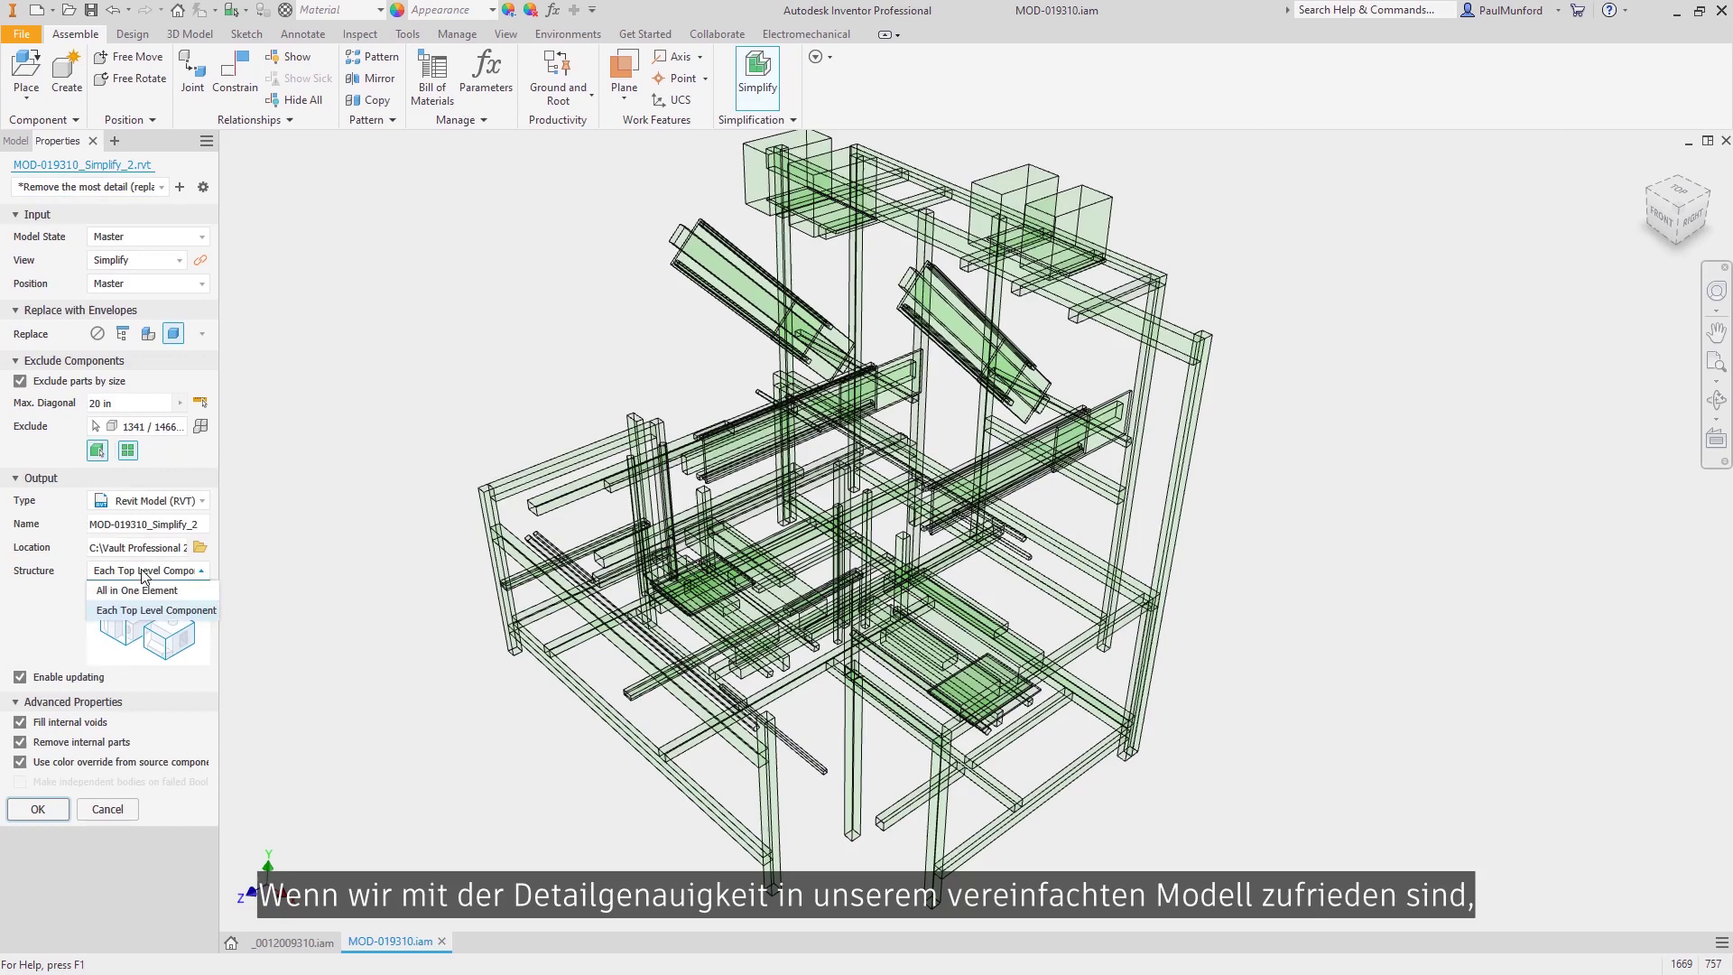
pyautogui.click(141, 609)
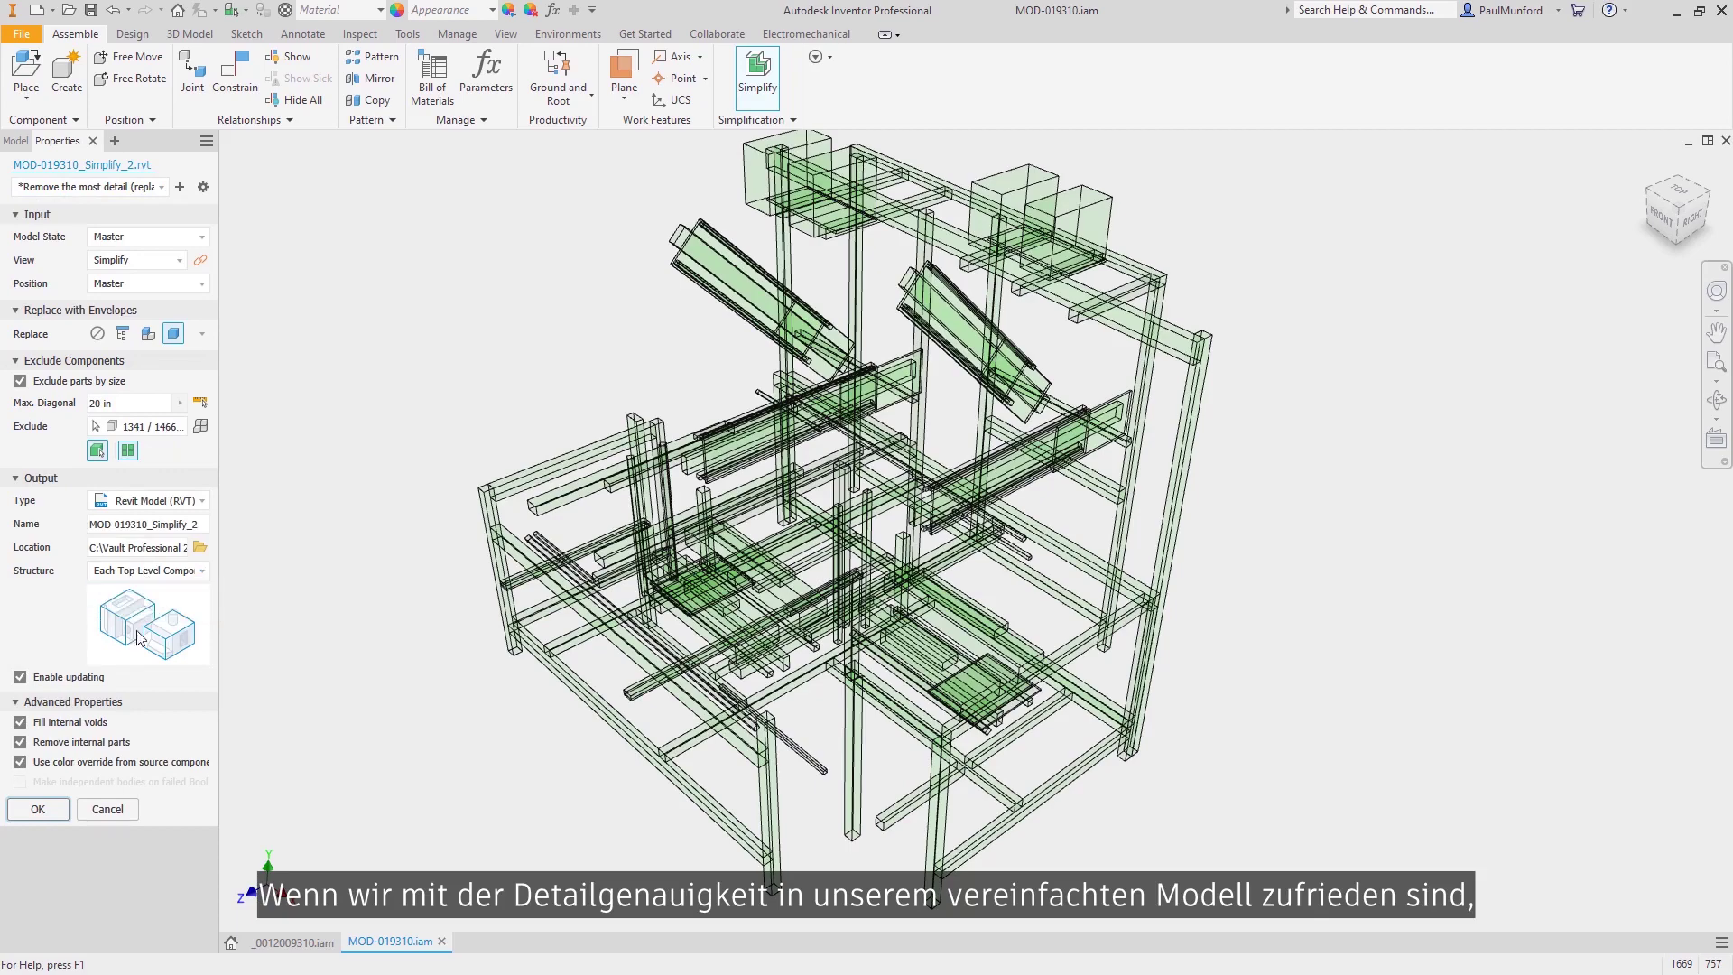
pyautogui.click(60, 810)
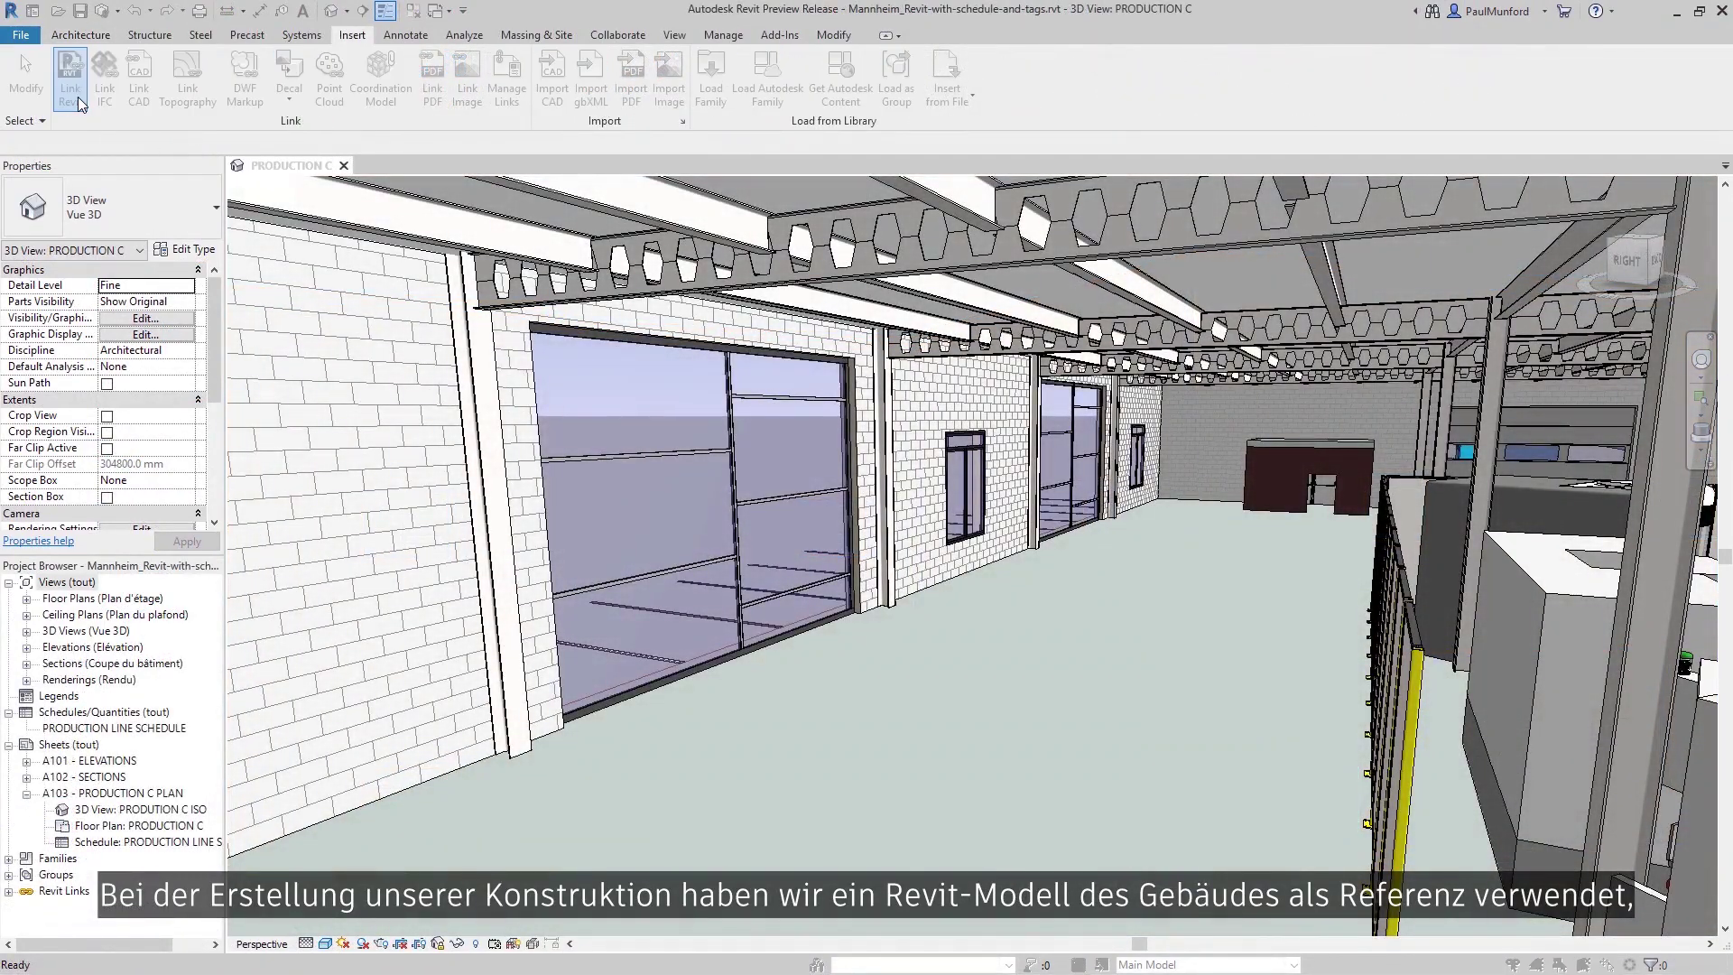
# Link Production-C_DigitalTwin.rvt using Auto - Internal Origin to Internal Origin positioning
pyautogui.click(78, 97)
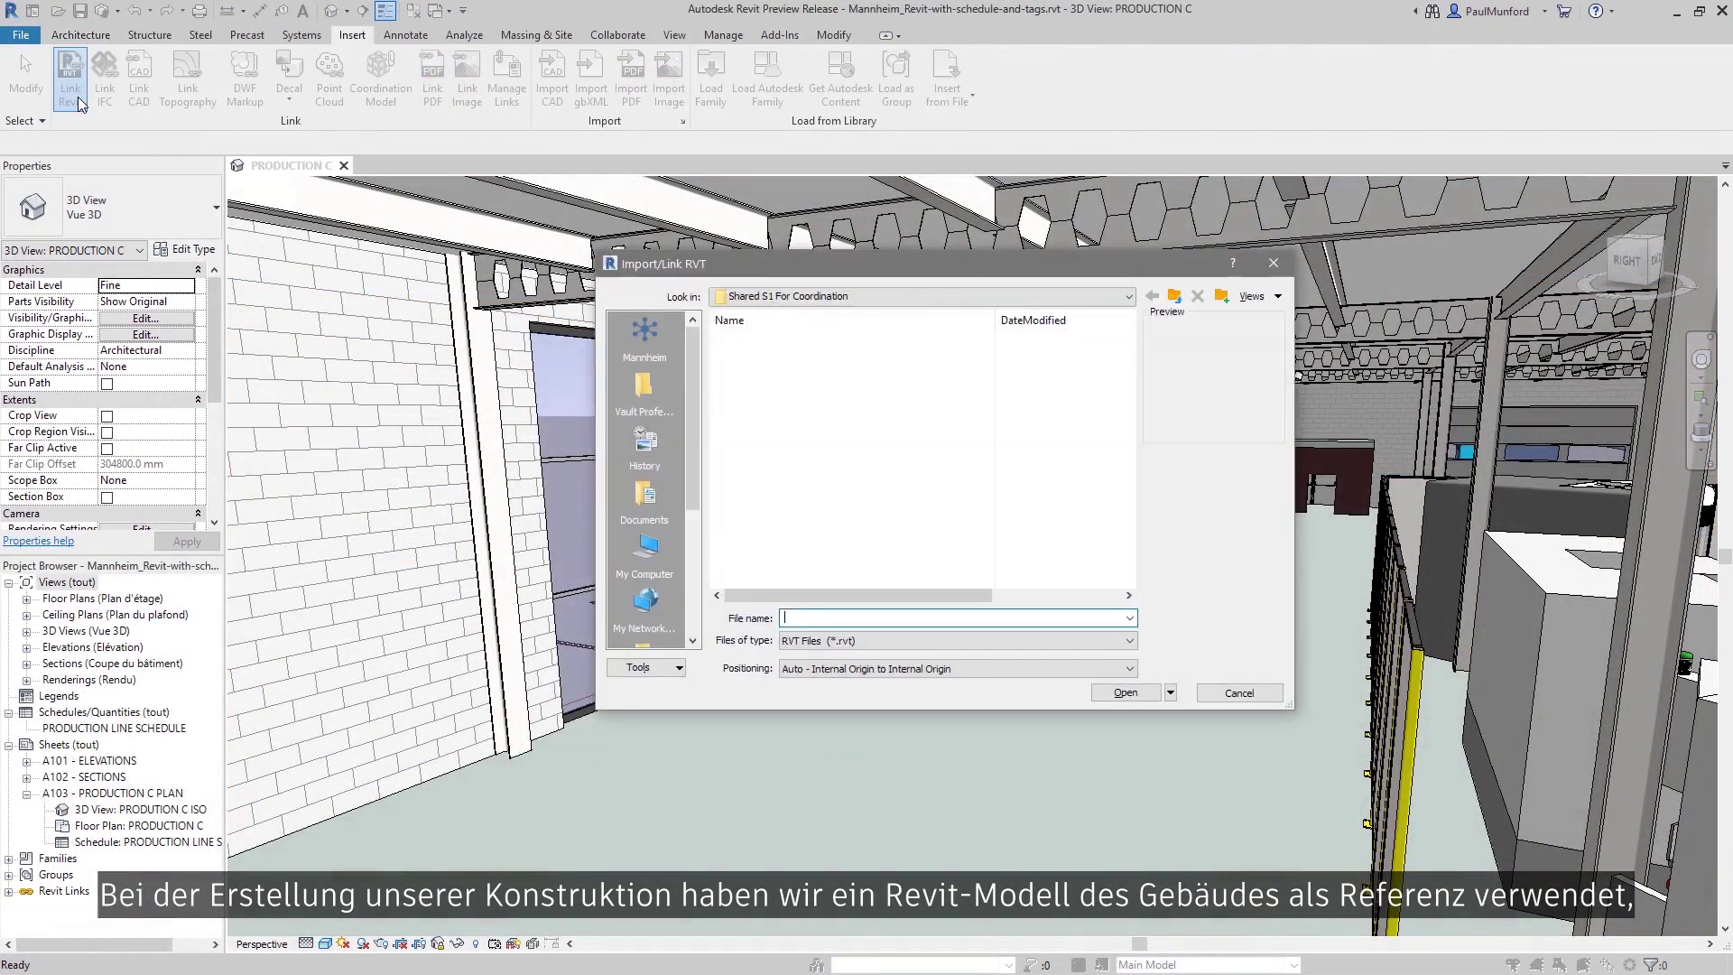
pyautogui.click(740, 413)
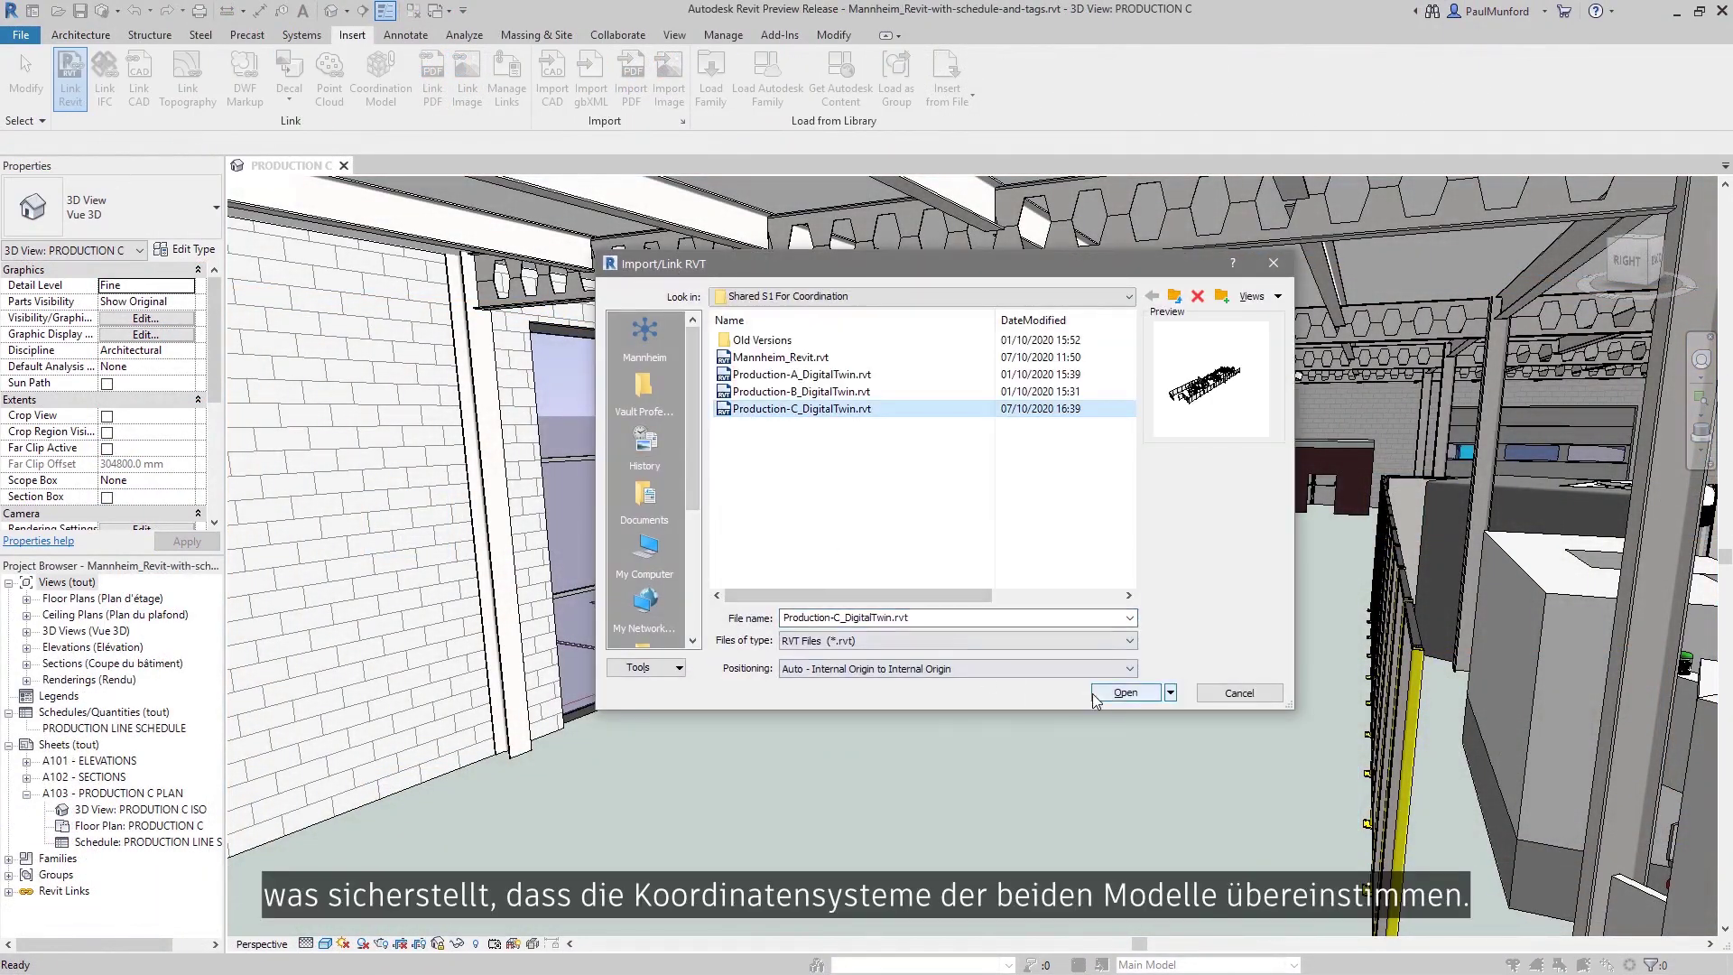
pyautogui.click(1123, 693)
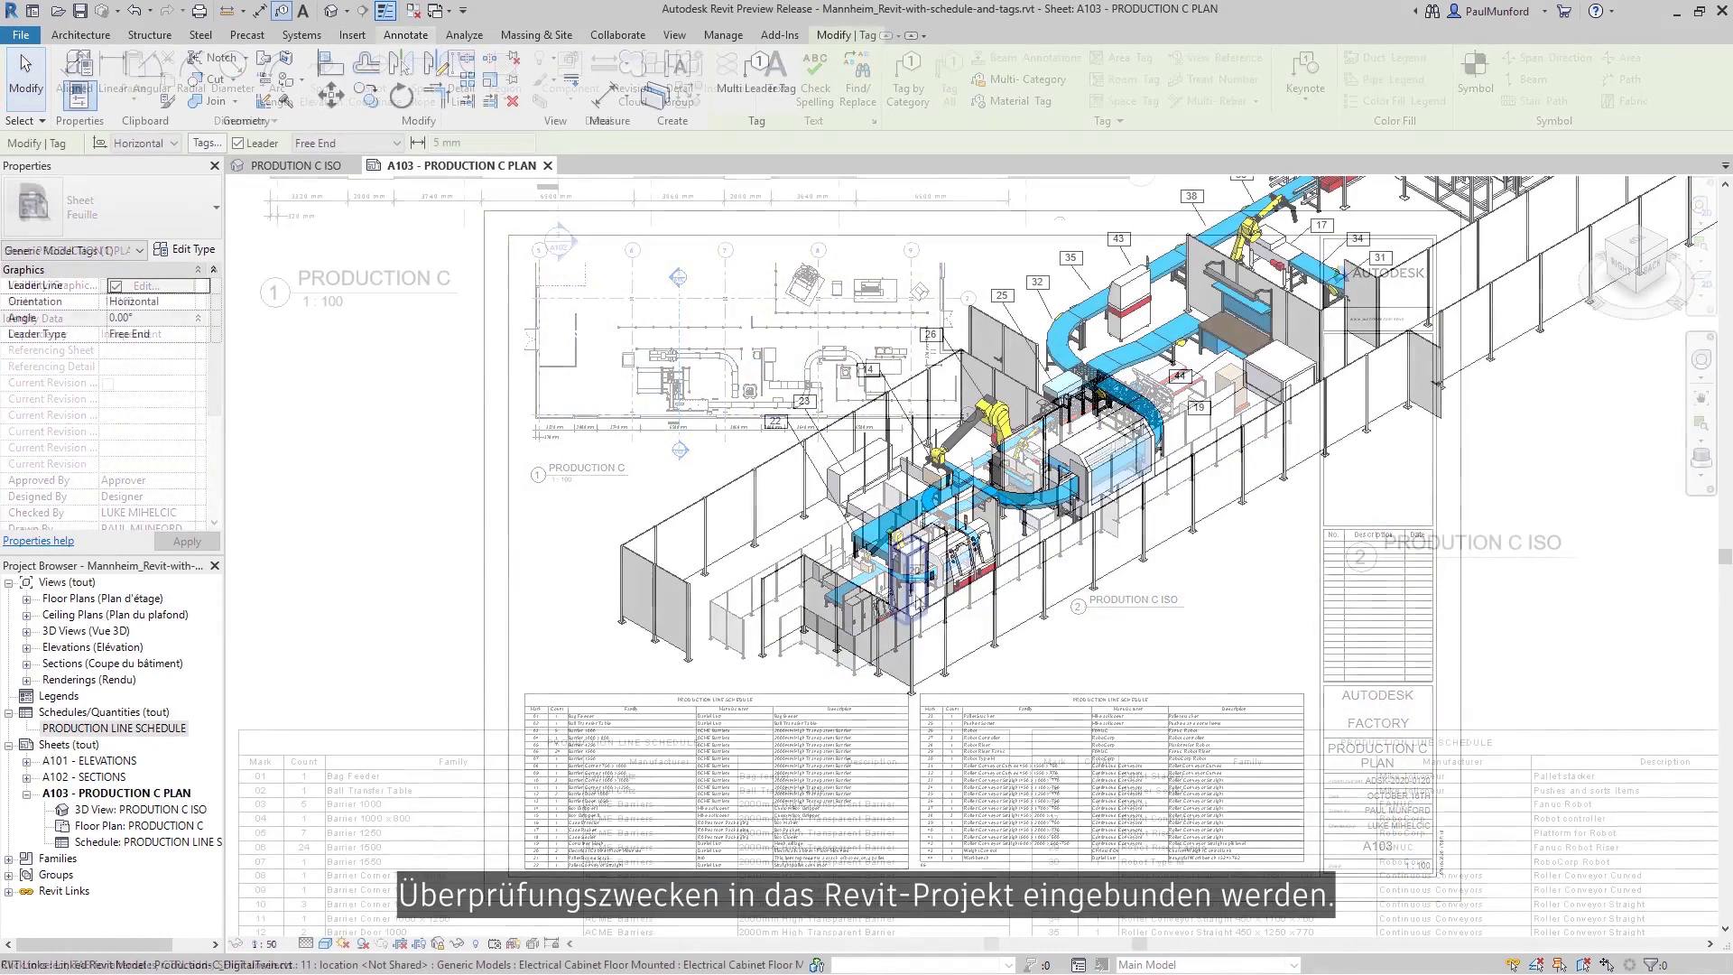
# Tag three linked components on sheet A103, including tags 20 and 27, then update Inventor's Revit export
pyautogui.click(981, 691)
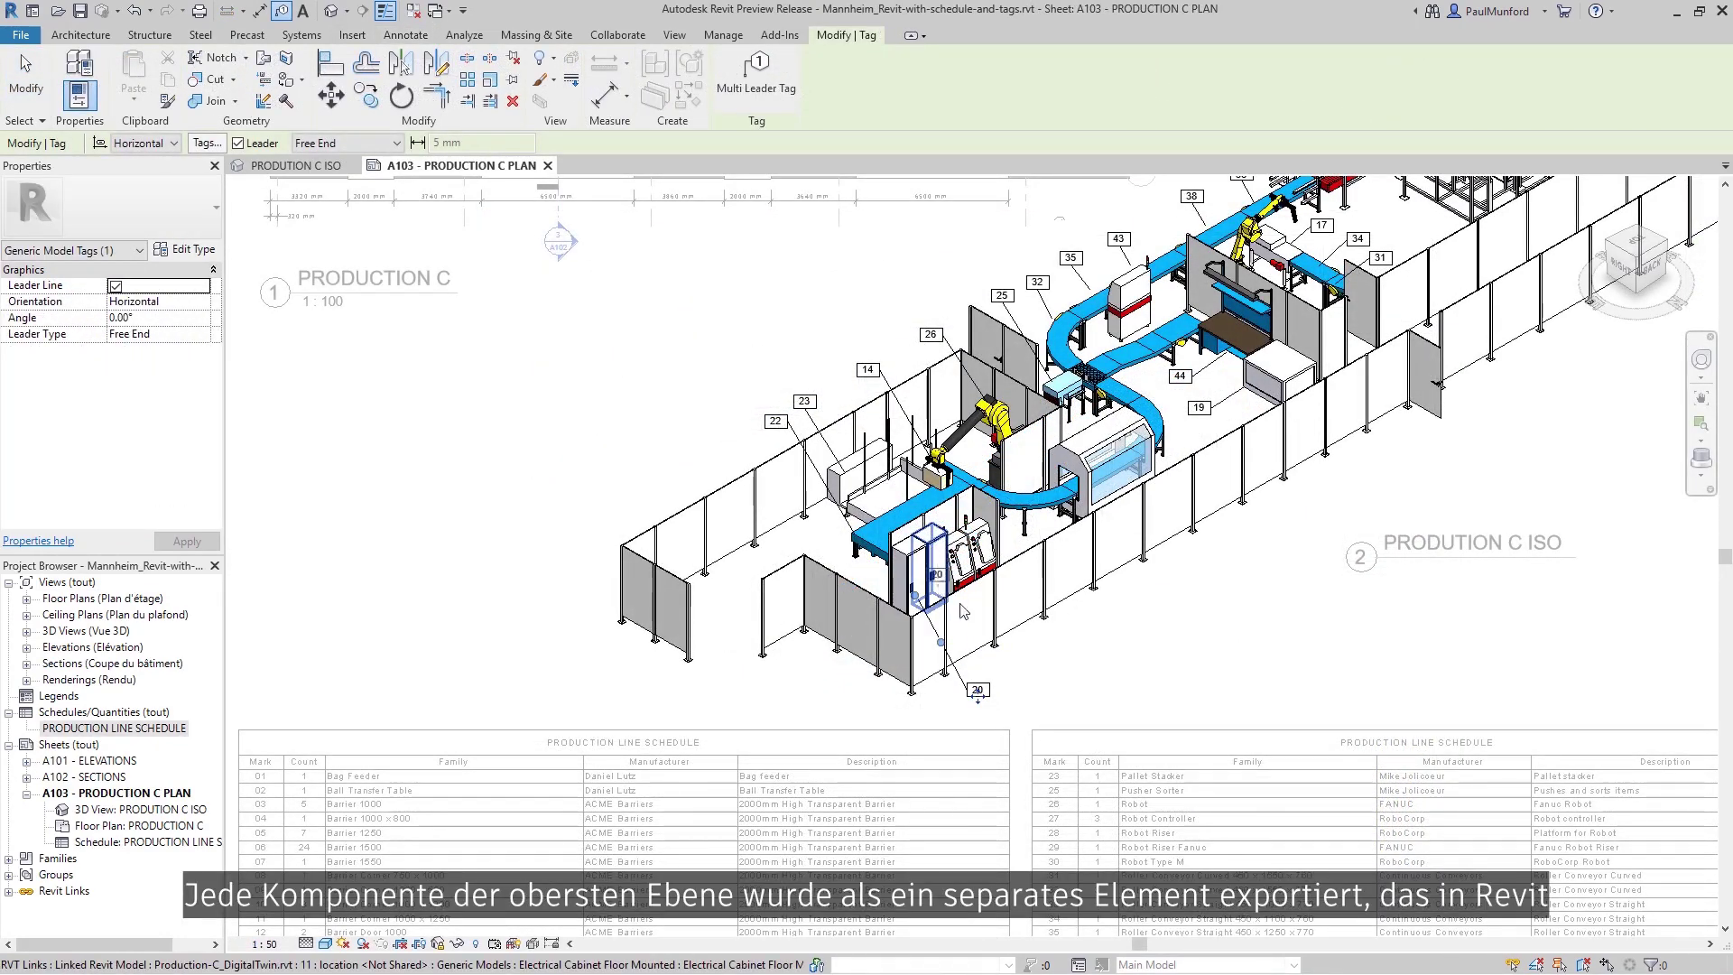
pyautogui.click(1005, 672)
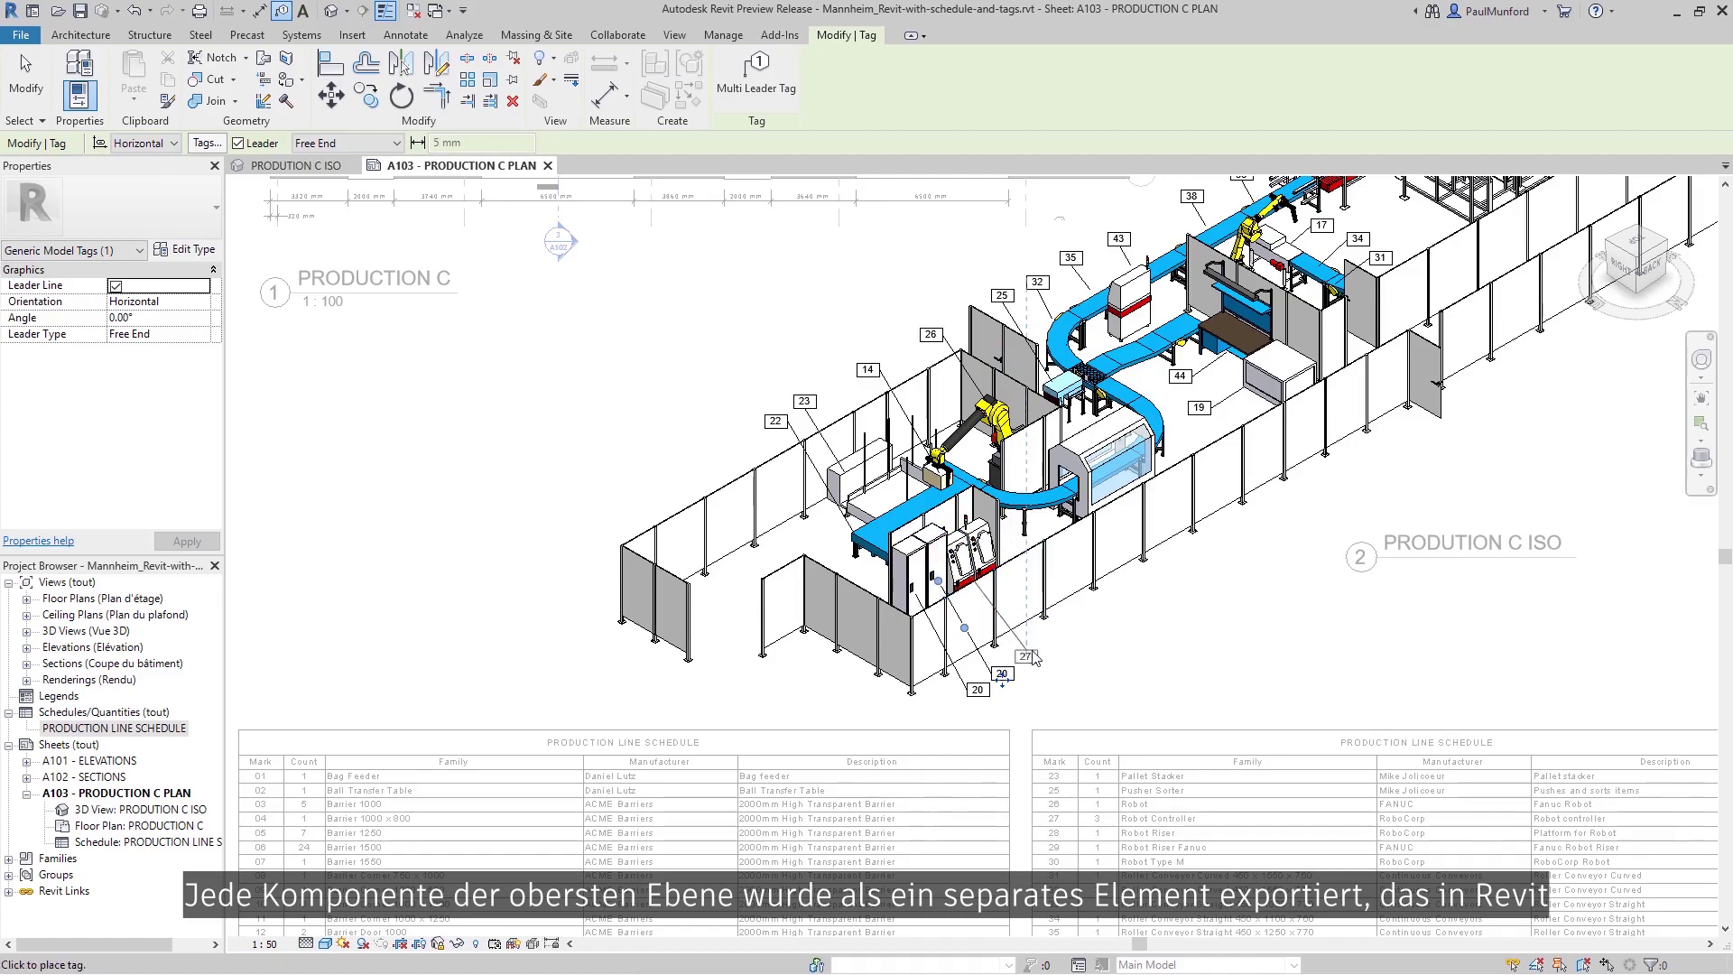
pyautogui.click(1029, 658)
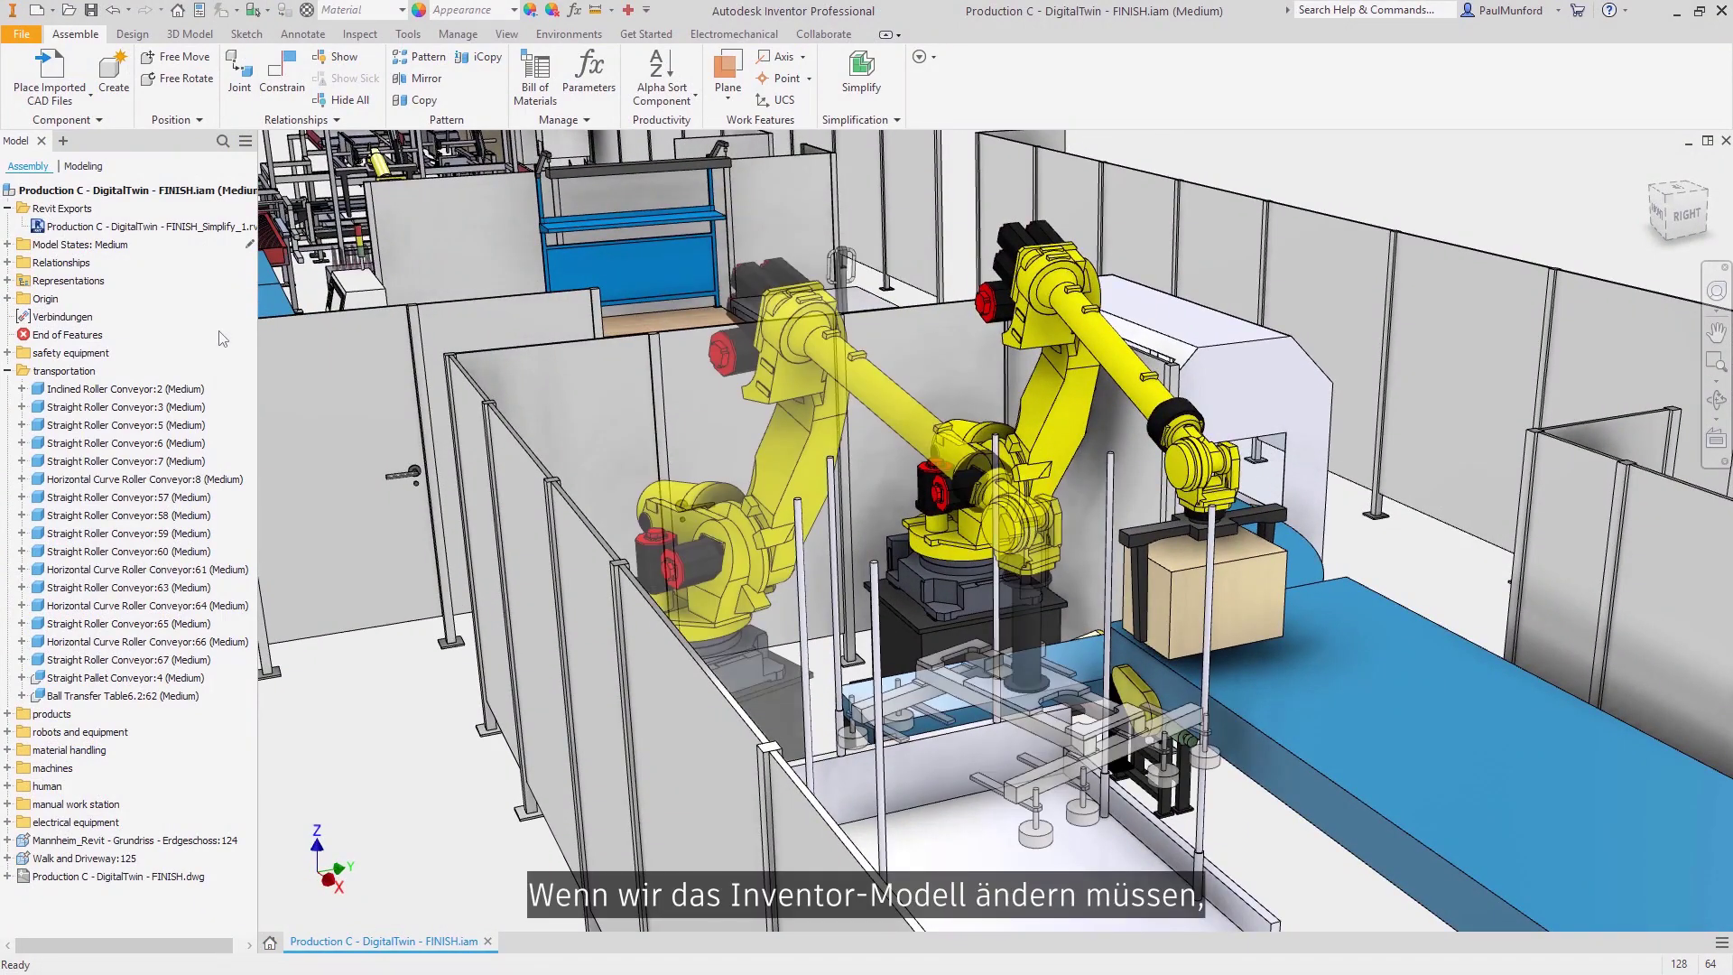
pyautogui.rightClick(163, 231)
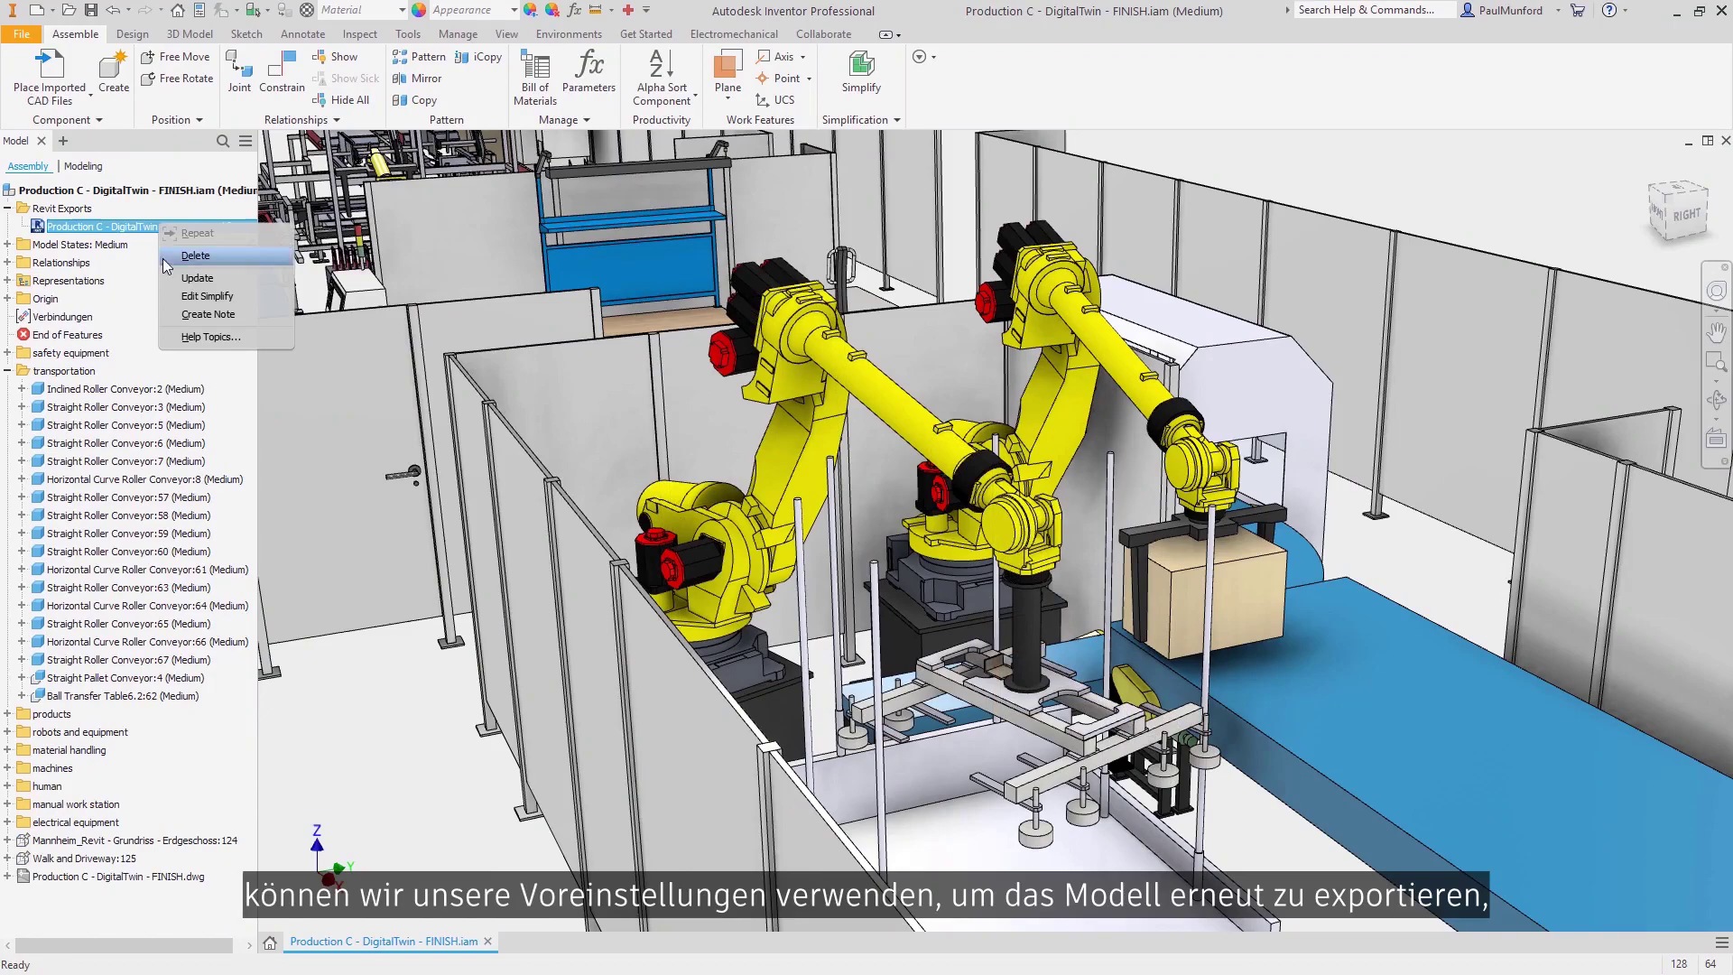
pyautogui.click(170, 280)
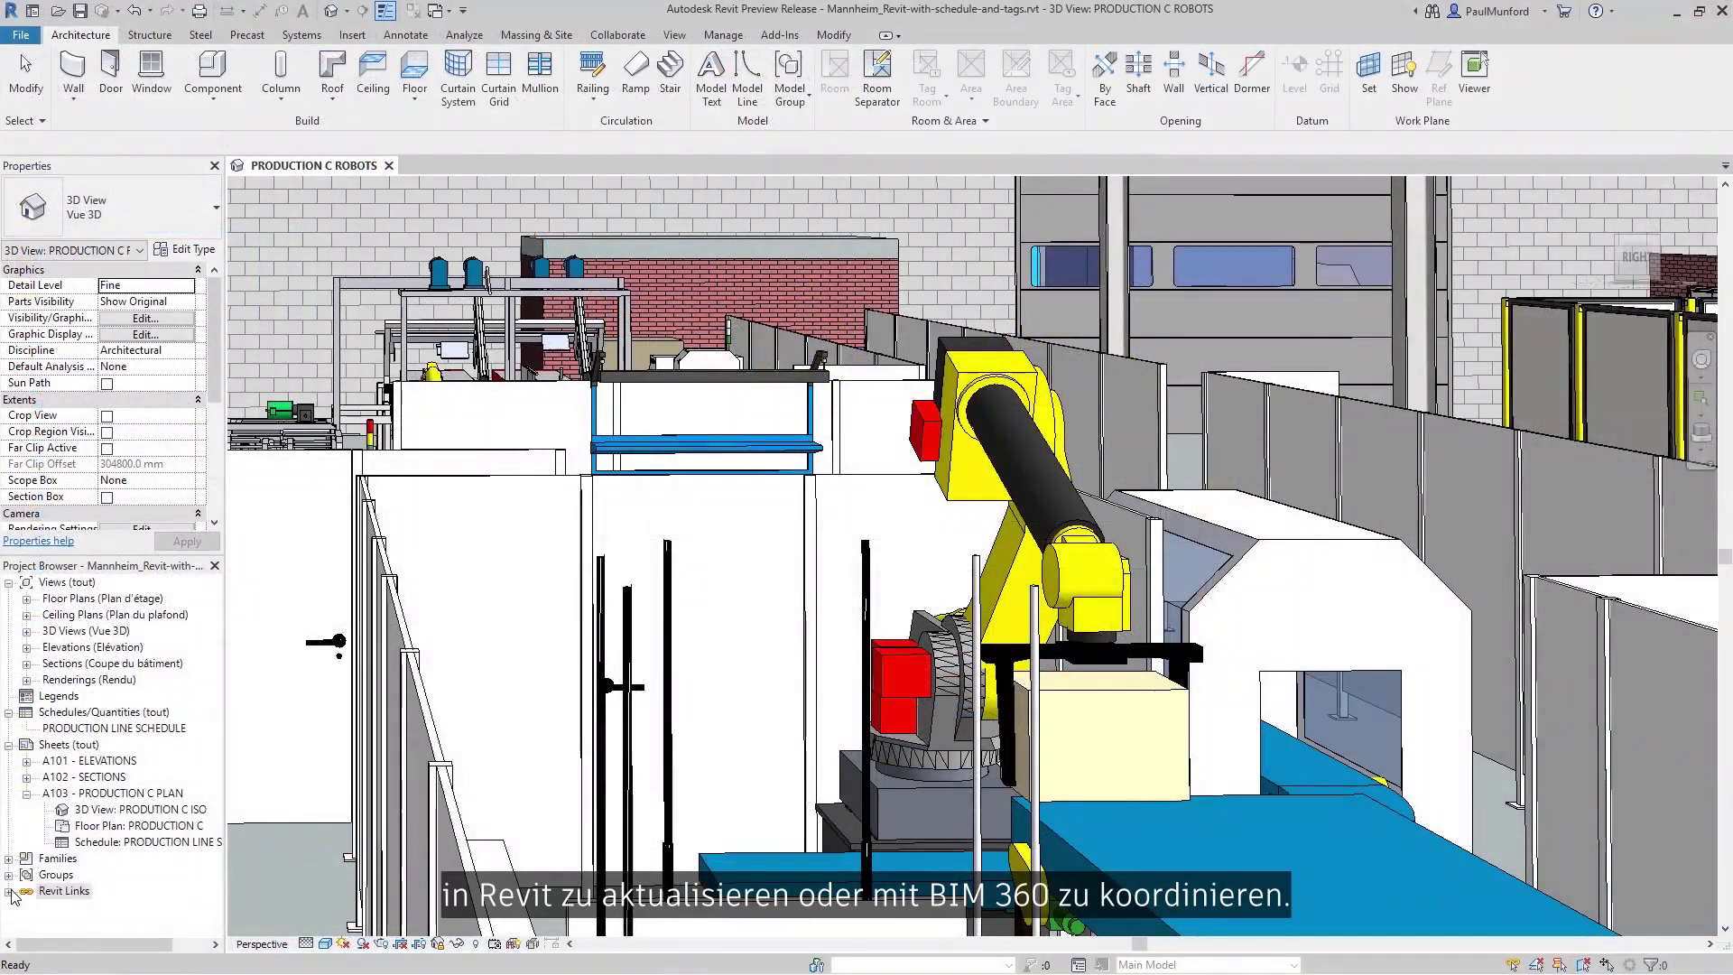
# Reload the Production-C_DigitalTwin.rvt link under Revit Links in the Project Browser
pyautogui.click(10, 891)
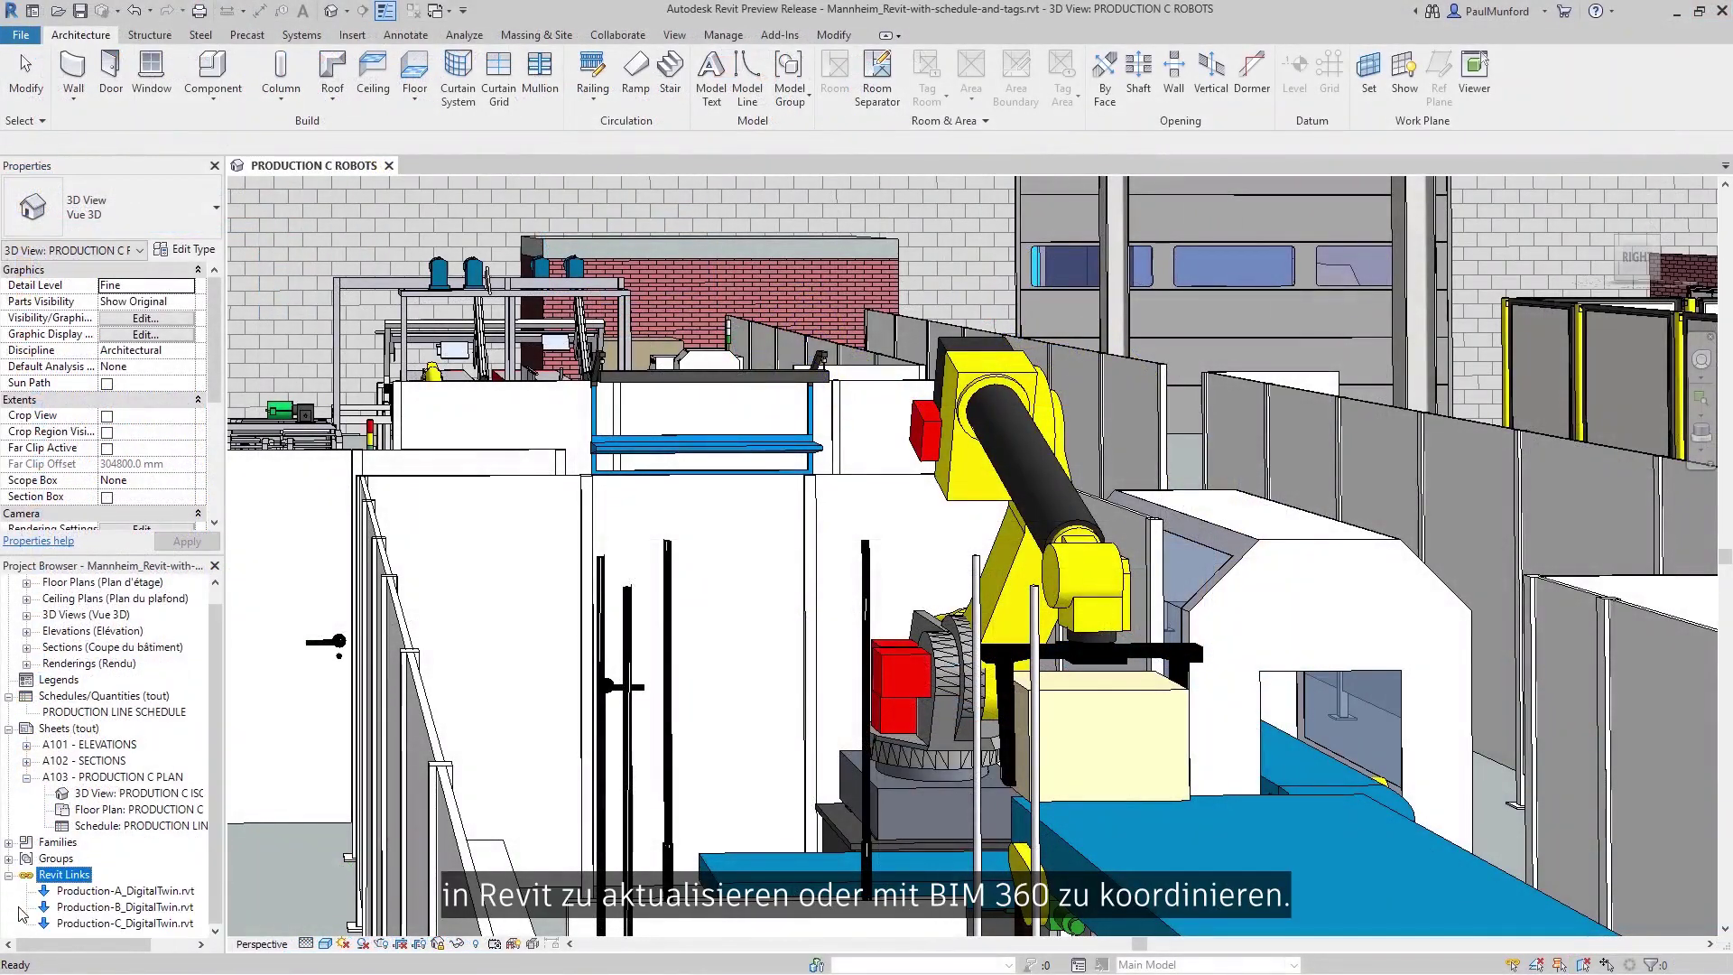
pyautogui.click(65, 924)
pyautogui.rightClick(65, 924)
pyautogui.click(122, 584)
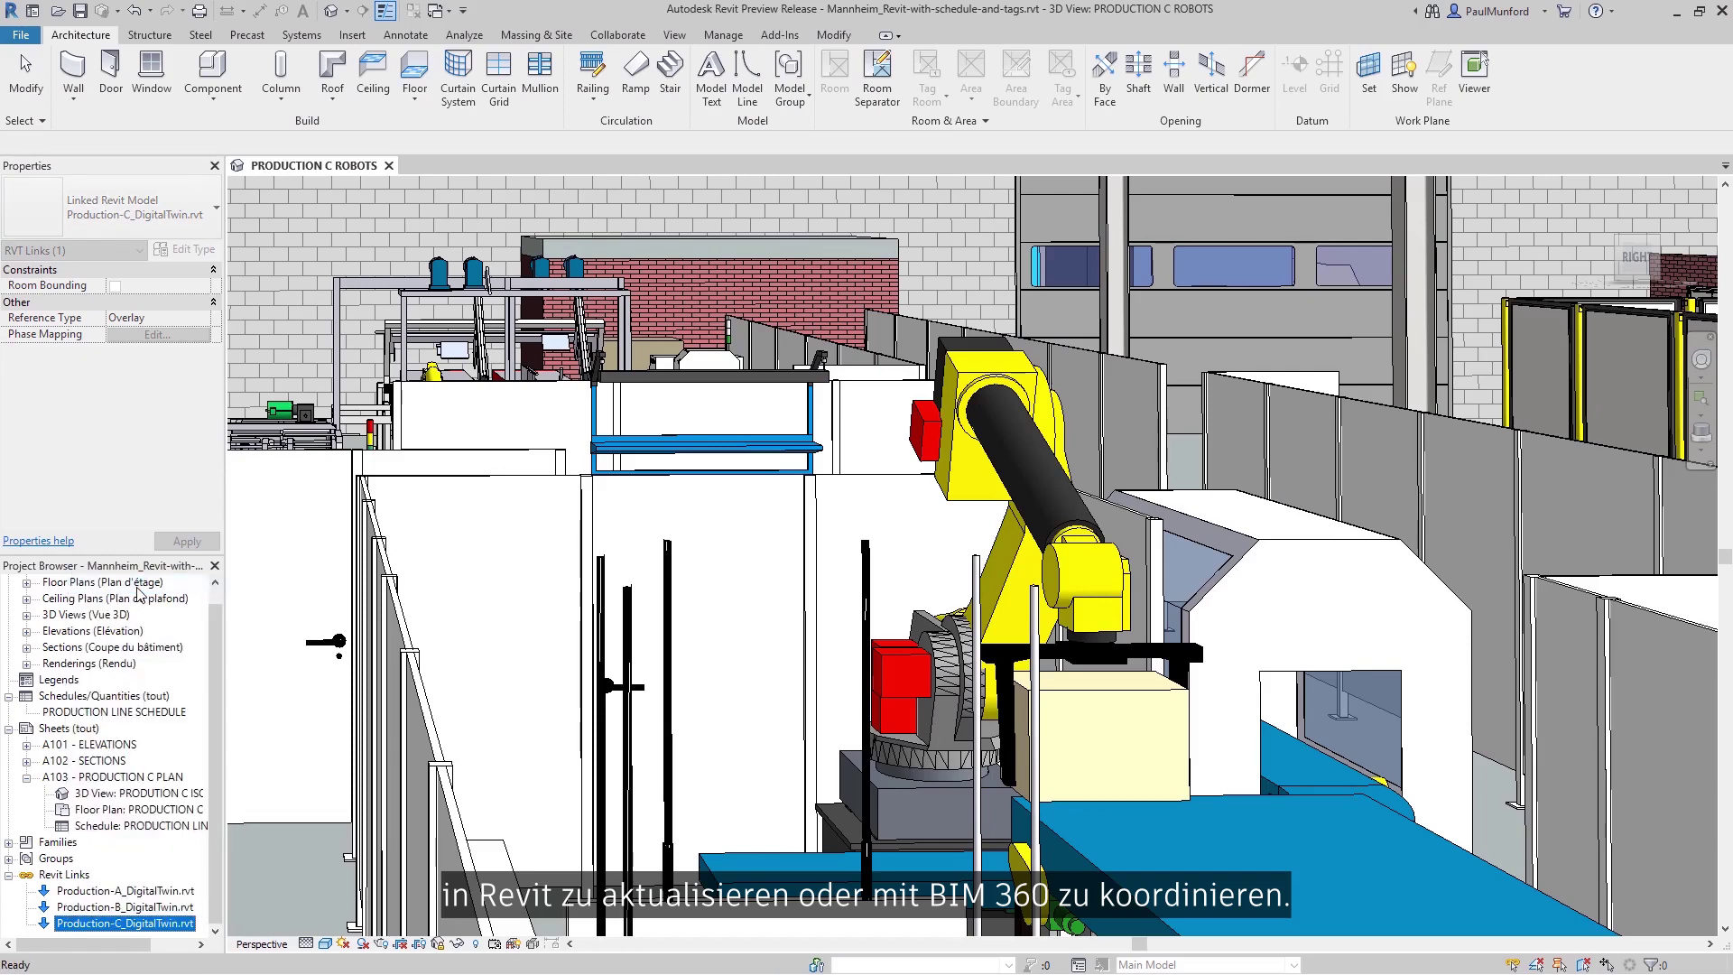